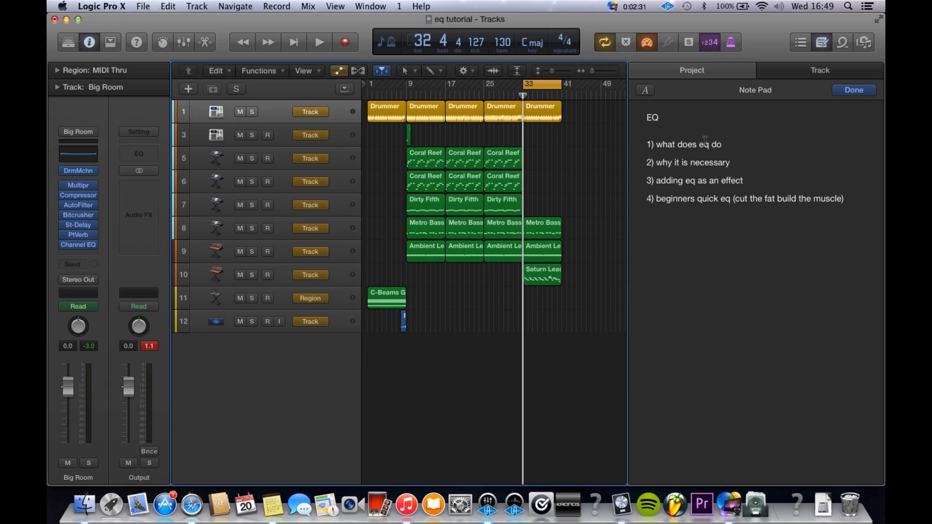
Move the cycle region to bars 25–33 and play back that section of the arrangement.
left_click_drag(542, 83, 509, 89)
key("space")
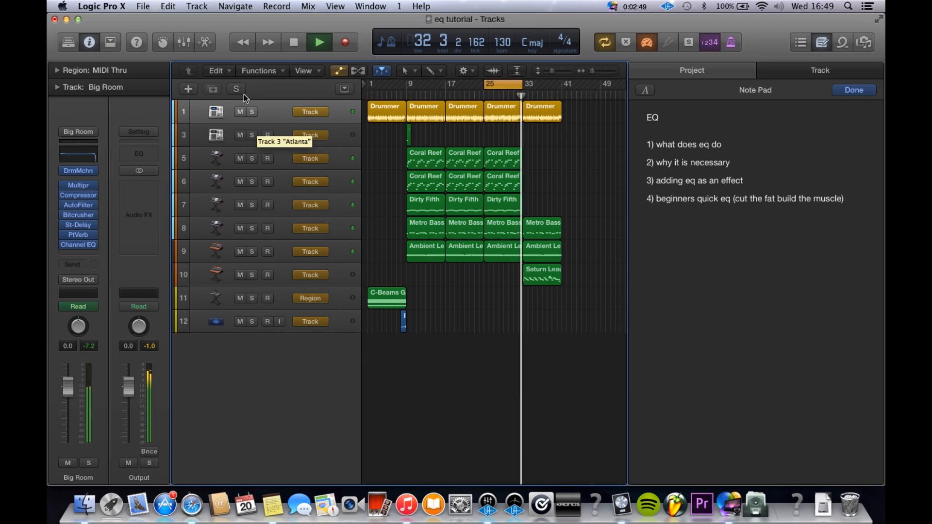
key("space")
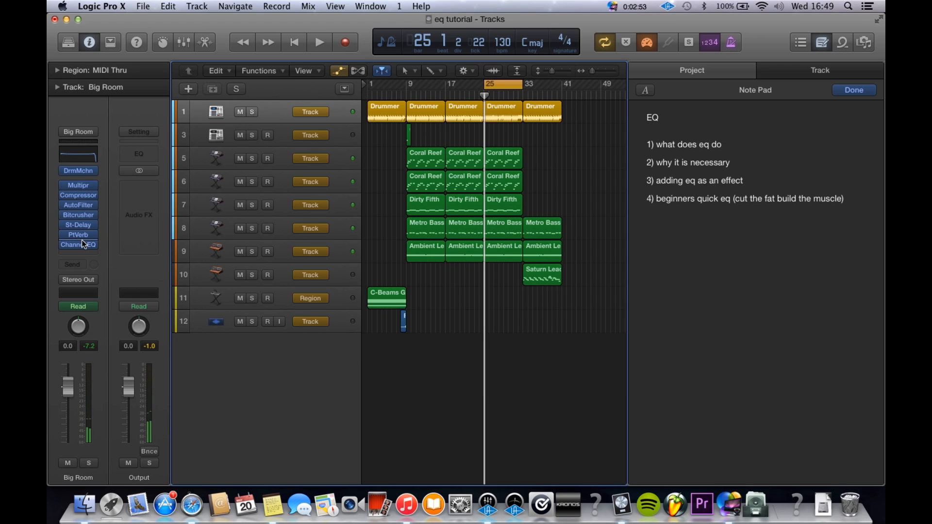
Insert a second Channel EQ on the Big Room track and turn on its analyzer during playback.
left_click_drag(86, 252, 95, 304)
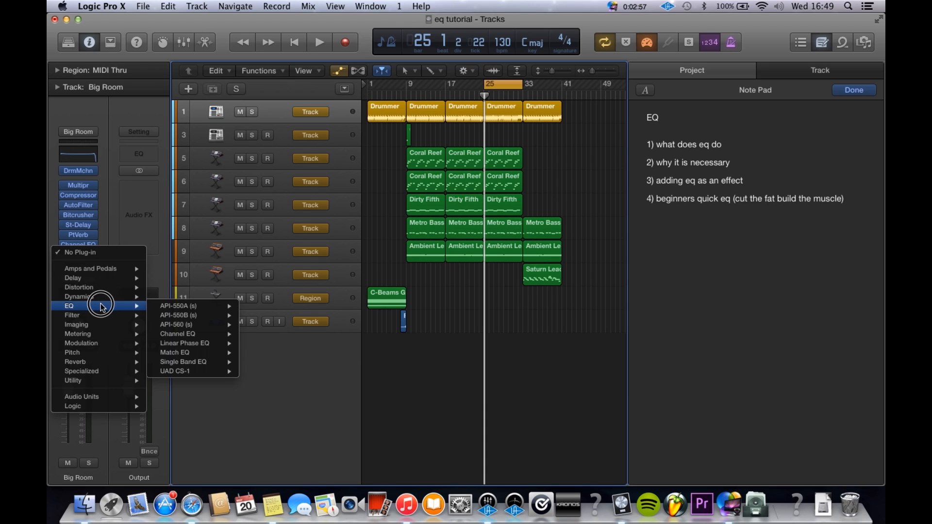
left_click_drag(100, 307, 263, 334)
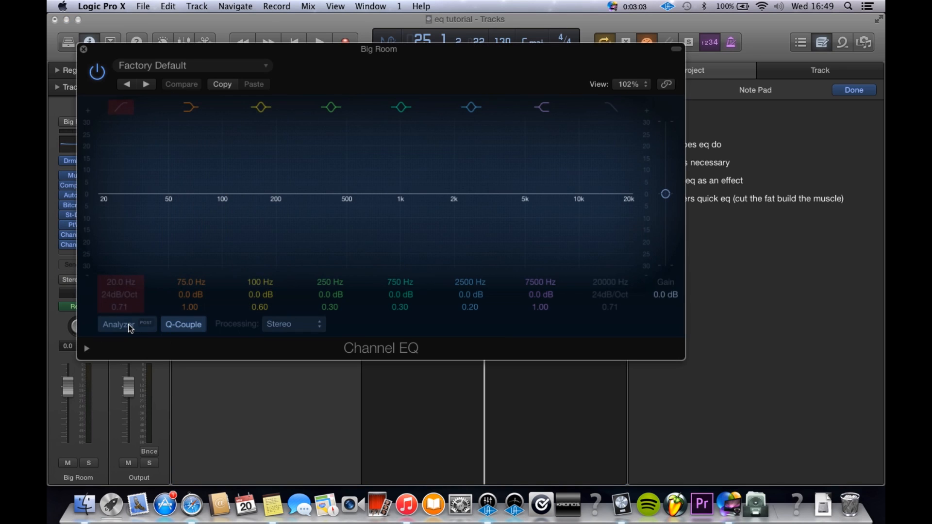
left_click(129, 325)
left_click(125, 325)
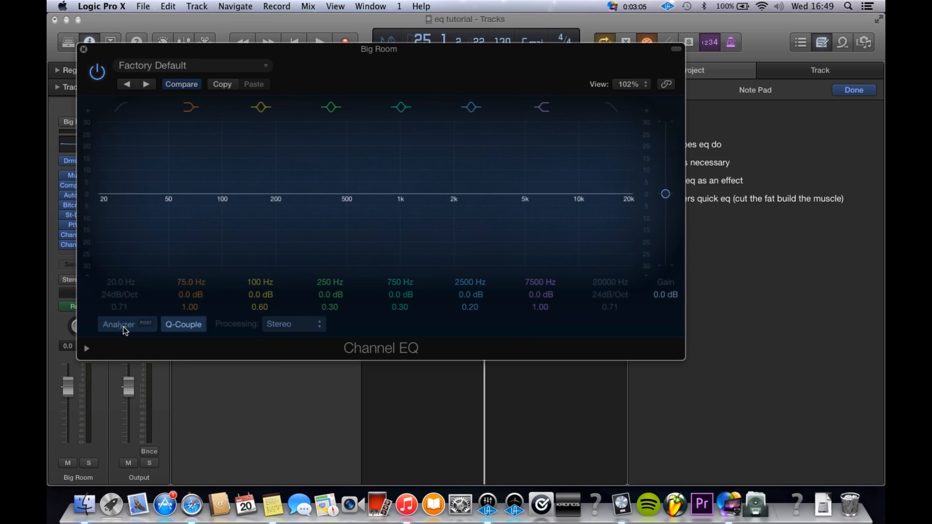
left_click_drag(333, 70, 590, 125)
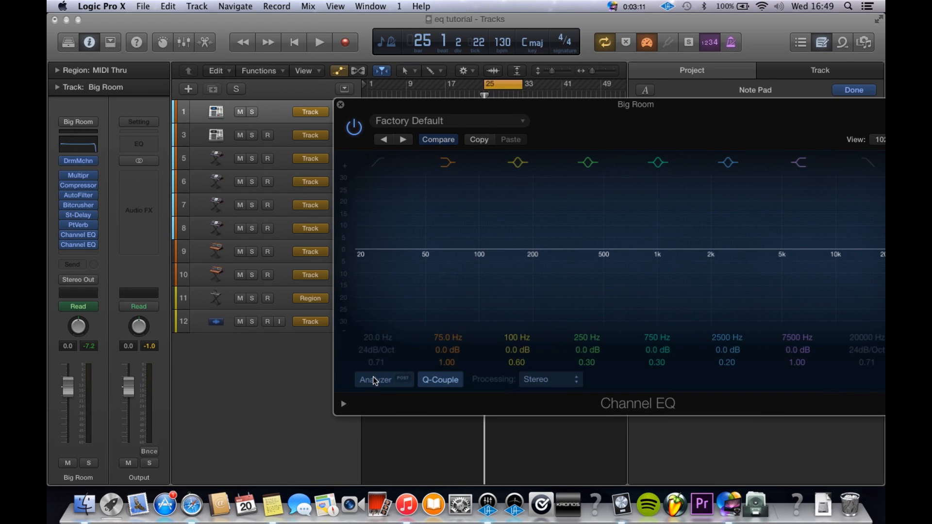
key("space")
left_click(383, 388)
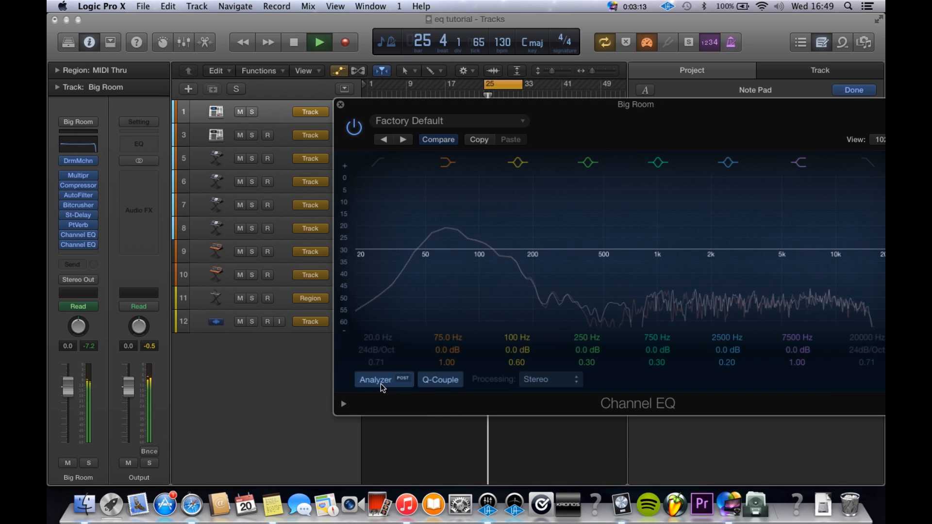
key("space")
Play the looped section several times and examine the Big Room drums' low, mid and high frequencies in the Channel EQ analyzer.
left_click_drag(655, 108, 605, 86)
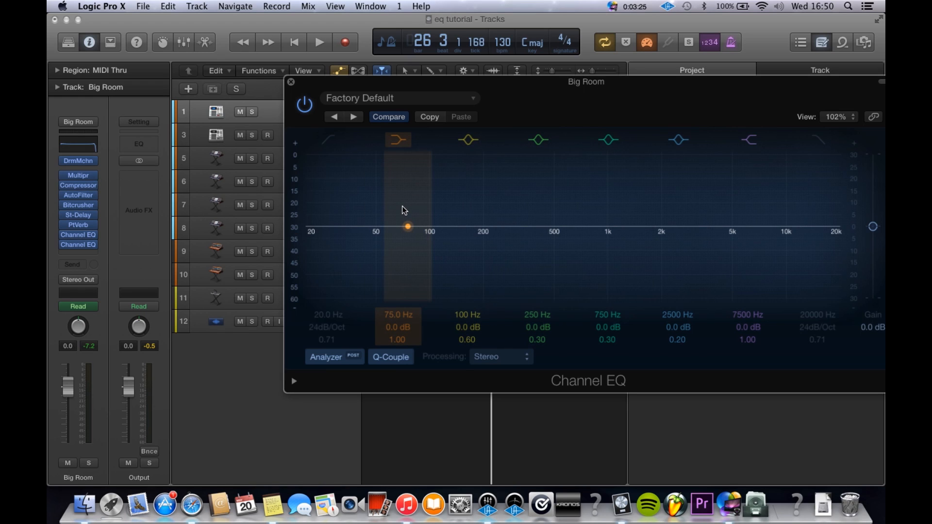
key("space")
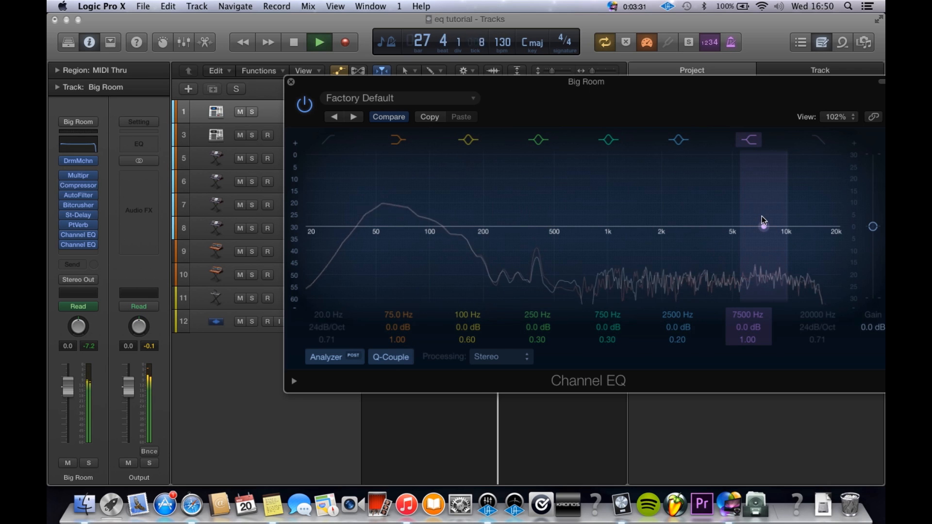
key("space")
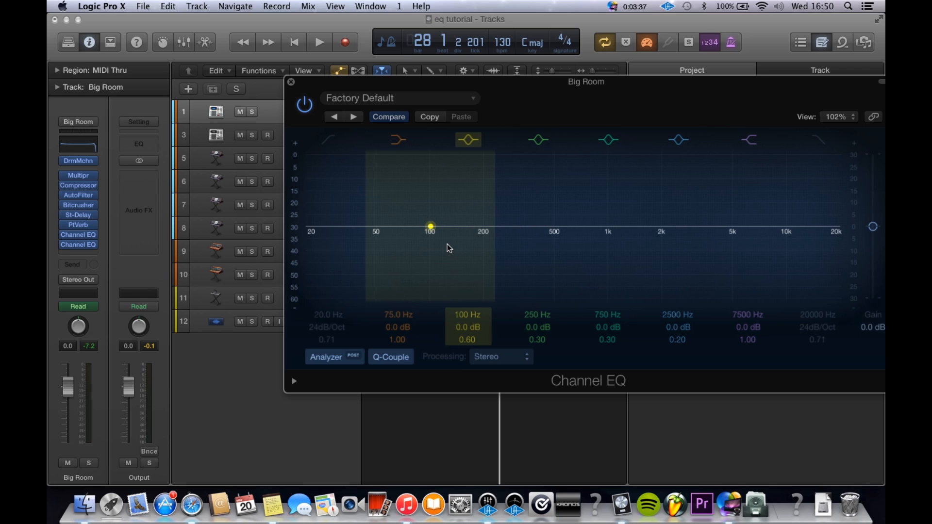
key("space")
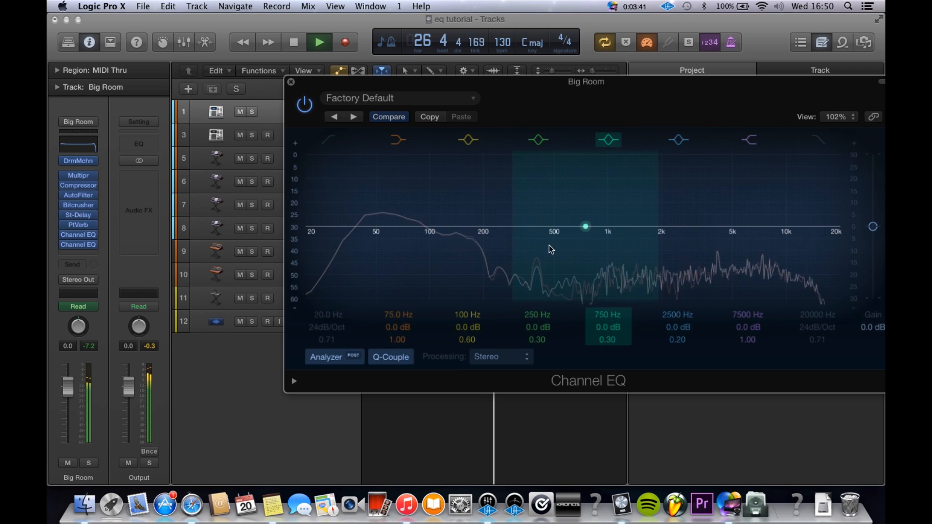
key("space")
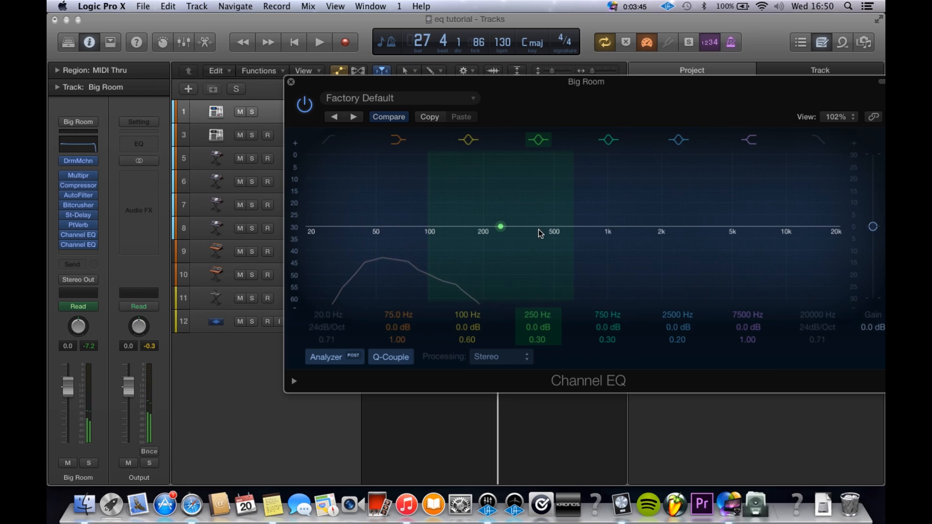
key("space")
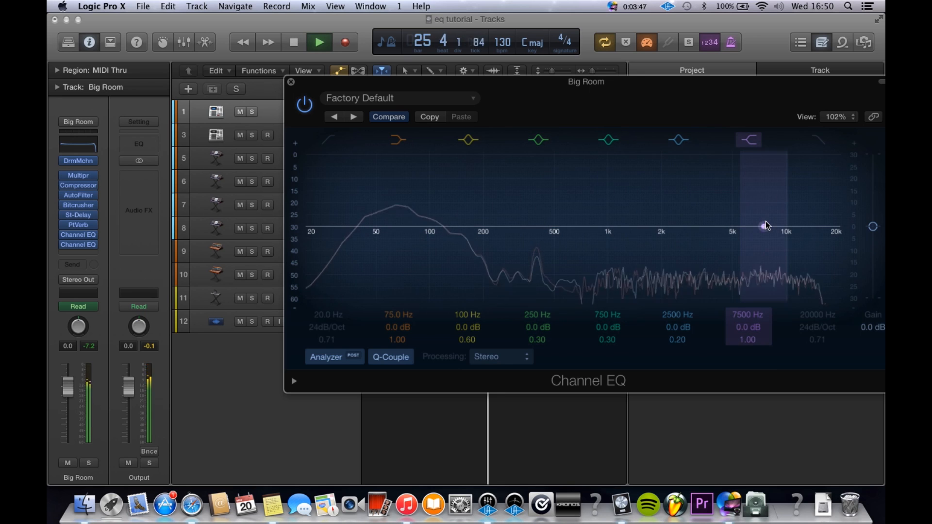
key("space")
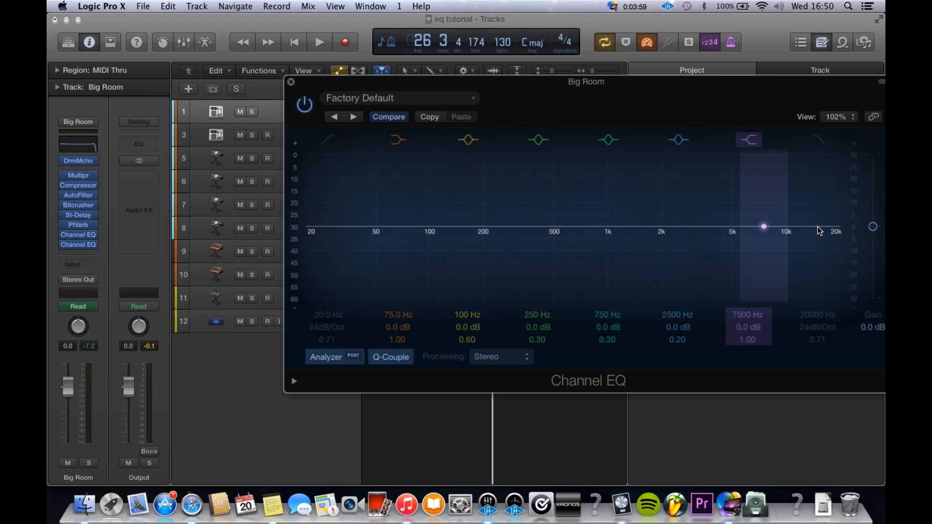
Close the Channel EQ window and replace the second Channel EQ on the Big Room track with a Match EQ.
left_click_drag(589, 98, 580, 186)
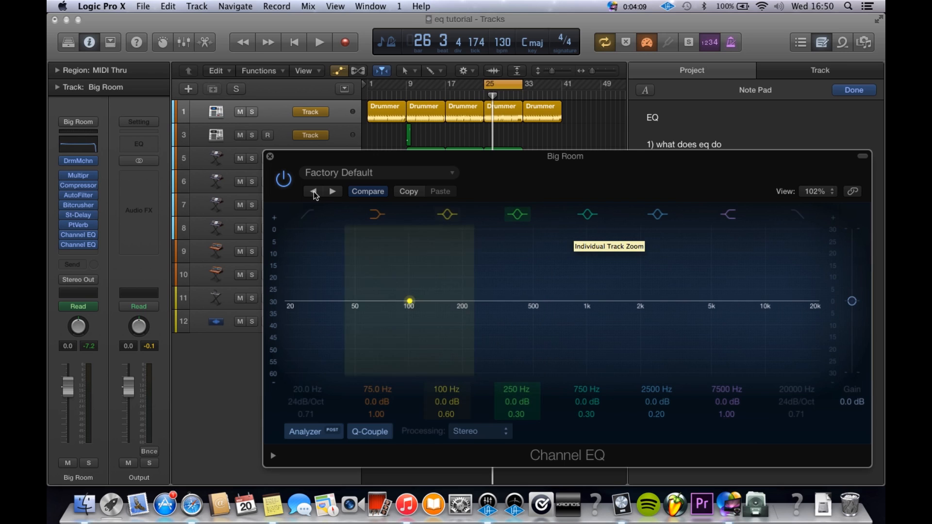
left_click(270, 157)
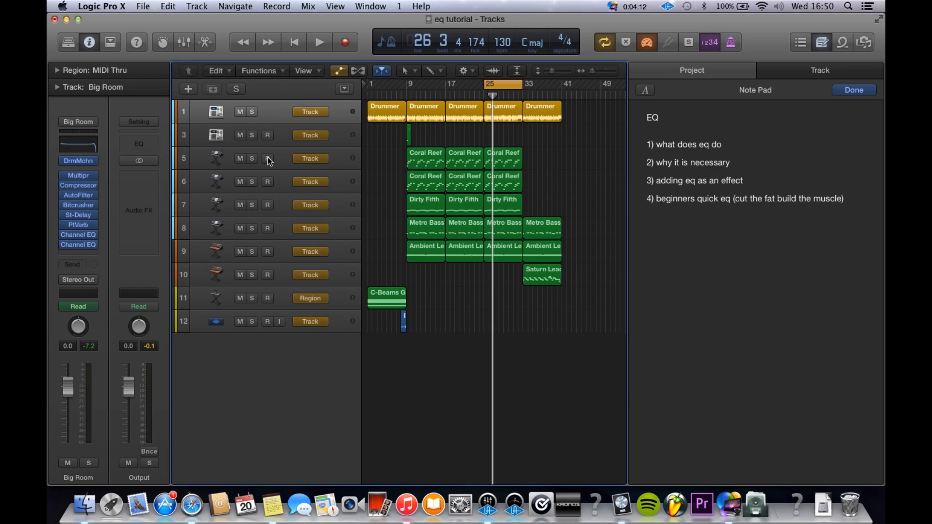
left_click(94, 246)
mouse_move(135, 316)
mouse_move(236, 365)
left_click(270, 363)
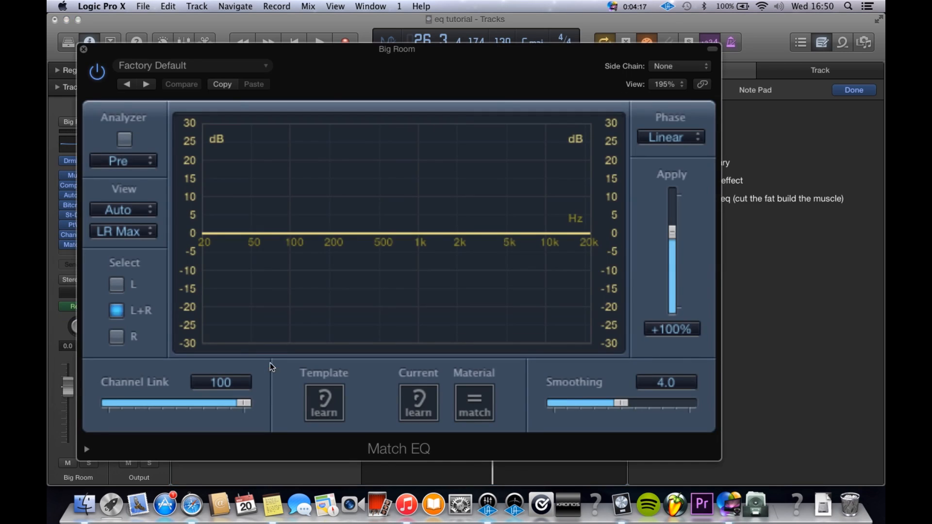
Turn on the Match EQ's analyzer, keeping it in Pre mode.
left_click_drag(462, 92, 538, 100)
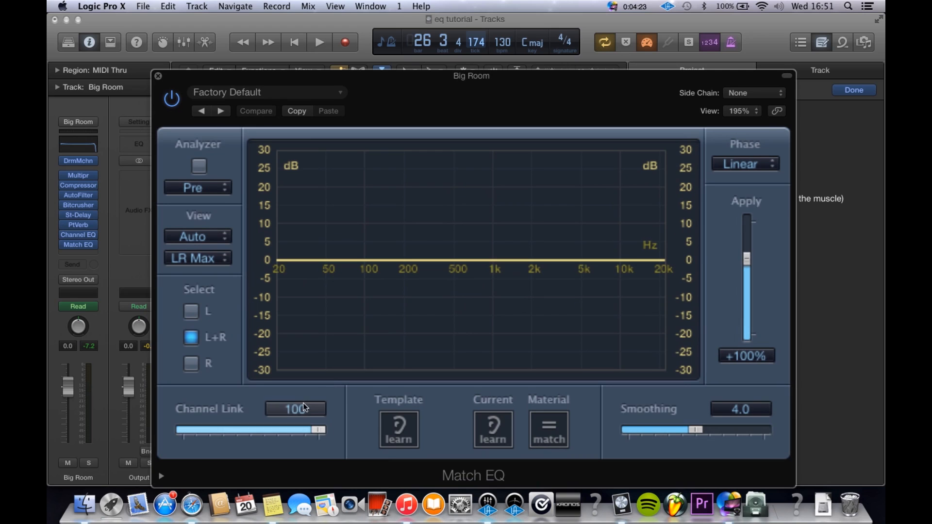
left_click(199, 165)
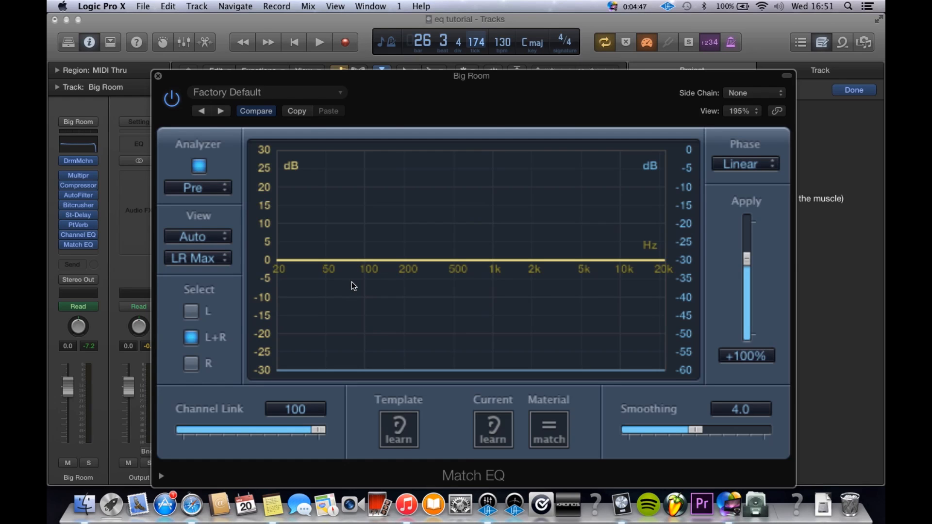
left_click_drag(542, 105, 348, 201)
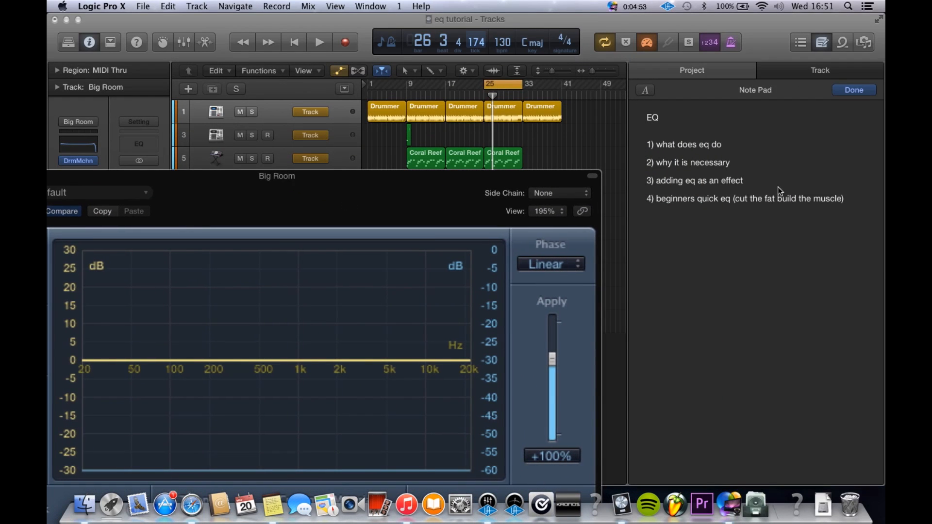
left_click_drag(431, 205, 553, 95)
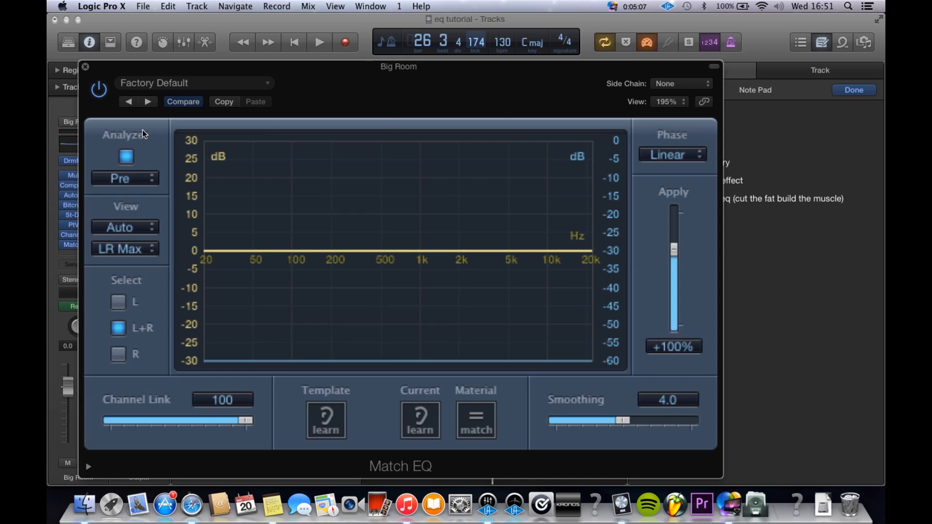
Play the loop and boost the Match EQ curve by about 5 dB just above 50 Hz.
key("space")
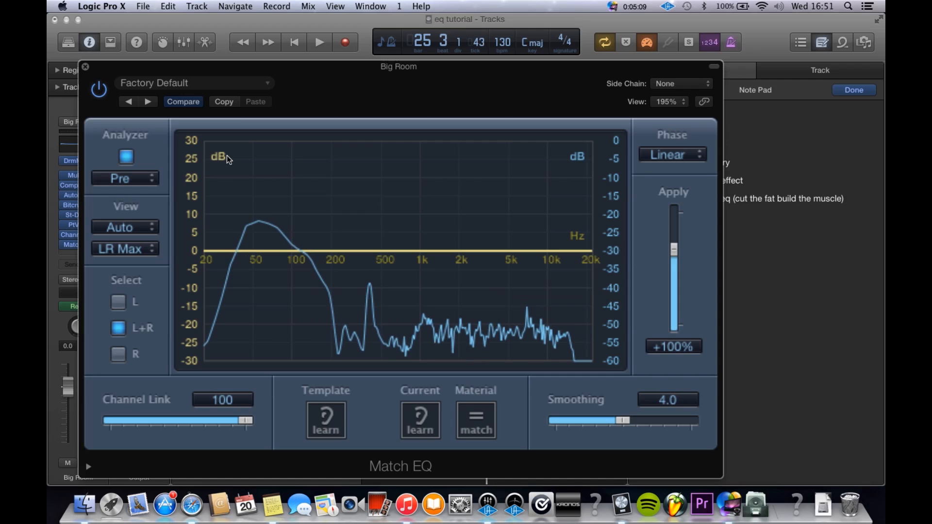
key("space")
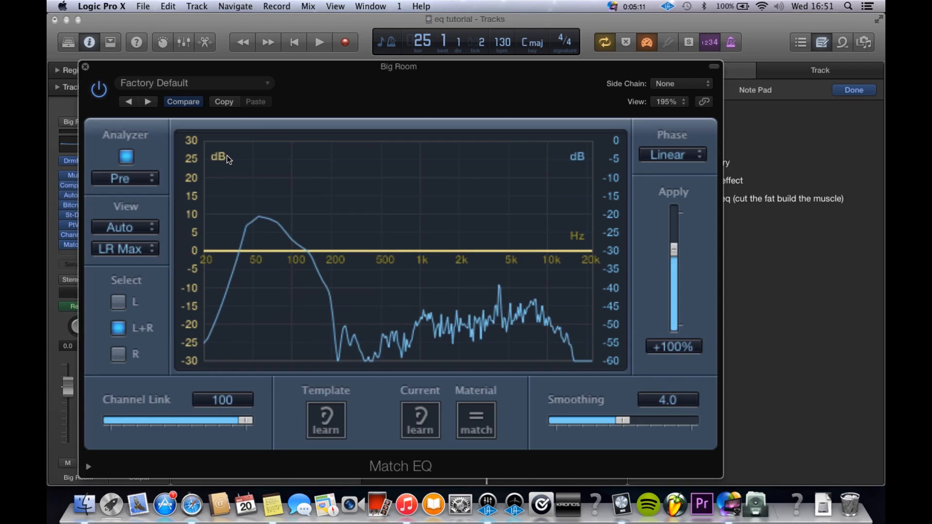
left_click_drag(262, 251, 264, 228)
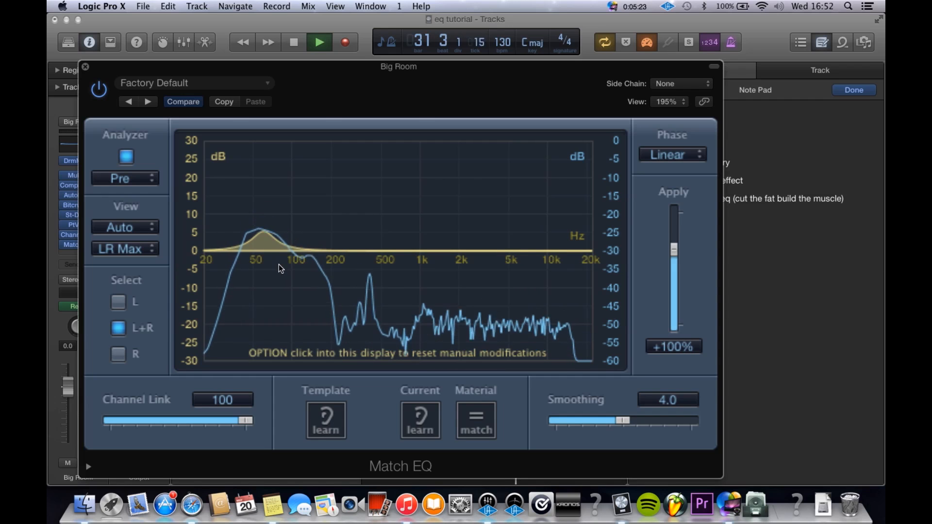
key("space")
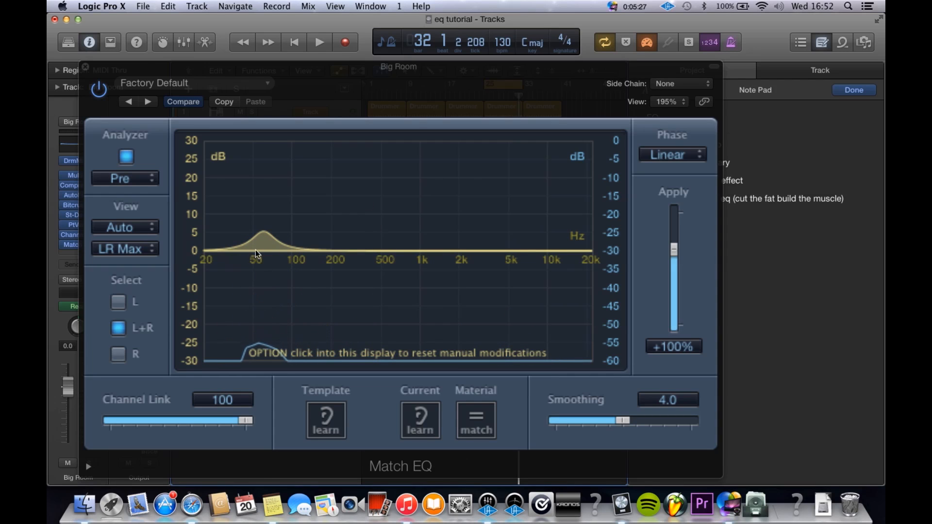
Try cutting the Match EQ curve at its lowest end, around 20 Hz, to about -24 dB.
mouse_move(210, 251)
left_mouse_down()
mouse_move(200, 272)
mouse_move(209, 182)
mouse_move(204, 257)
mouse_move(216, 157)
mouse_move(212, 257)
mouse_move(212, 183)
mouse_move(229, 148)
mouse_move(219, 167)
mouse_move(210, 265)
left_mouse_up()
key("space")
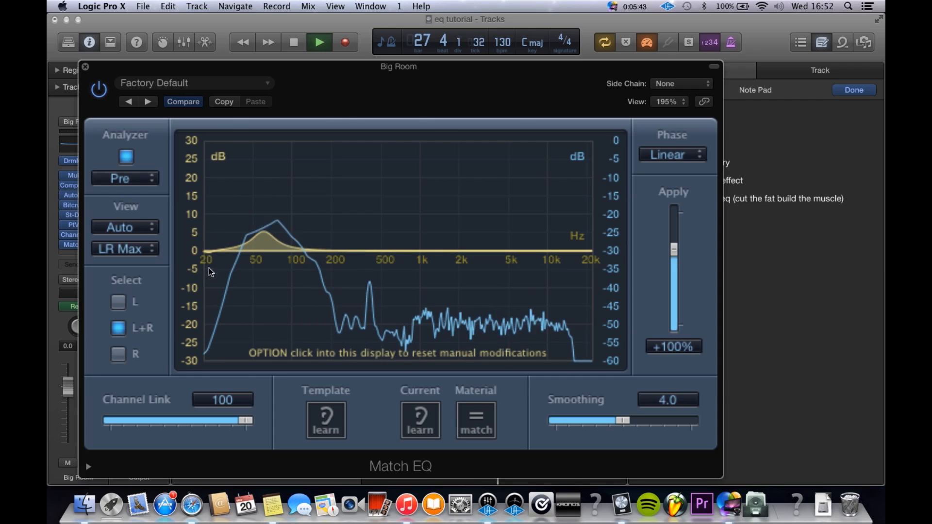
key("space")
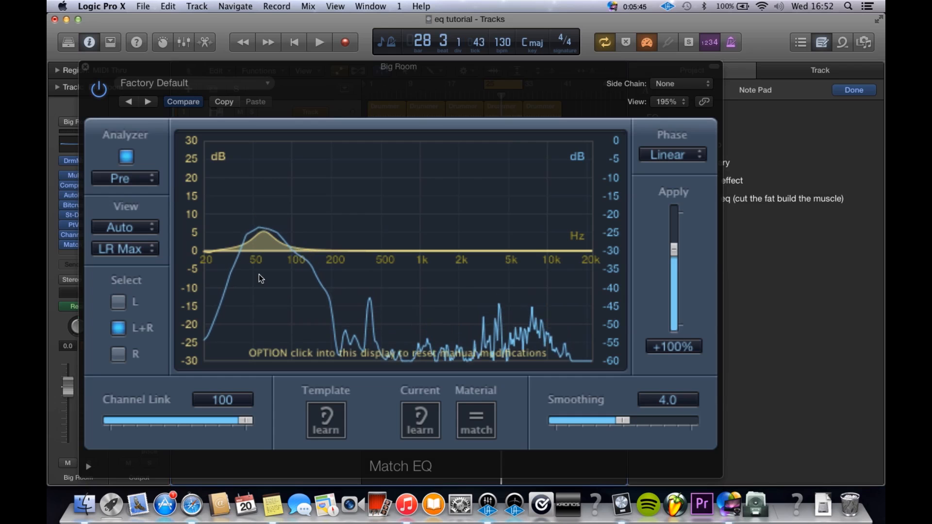
left_click_drag(203, 253, 194, 294)
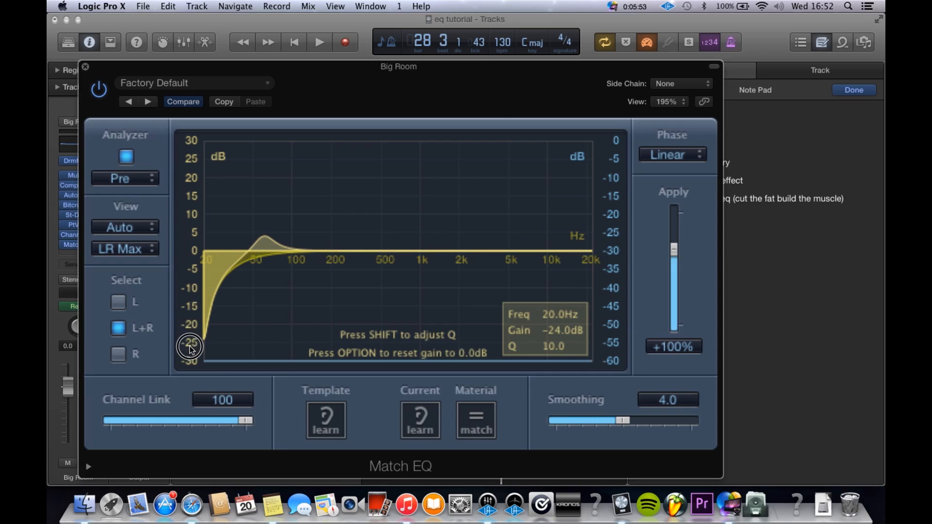
left_click_drag(201, 378, 193, 257)
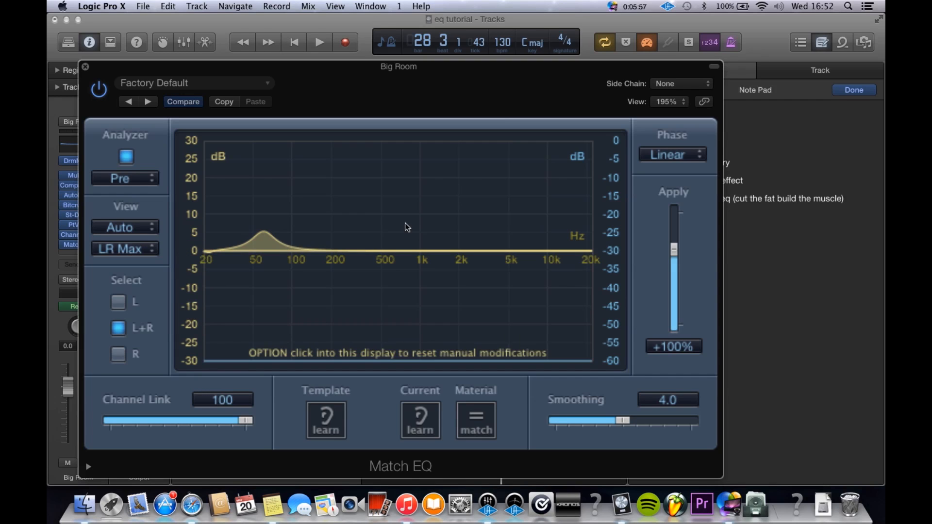
Cut the Match EQ curve at 20 Hz by about 20 dB while the loop plays.
key("space")
left_click_drag(209, 260, 204, 322)
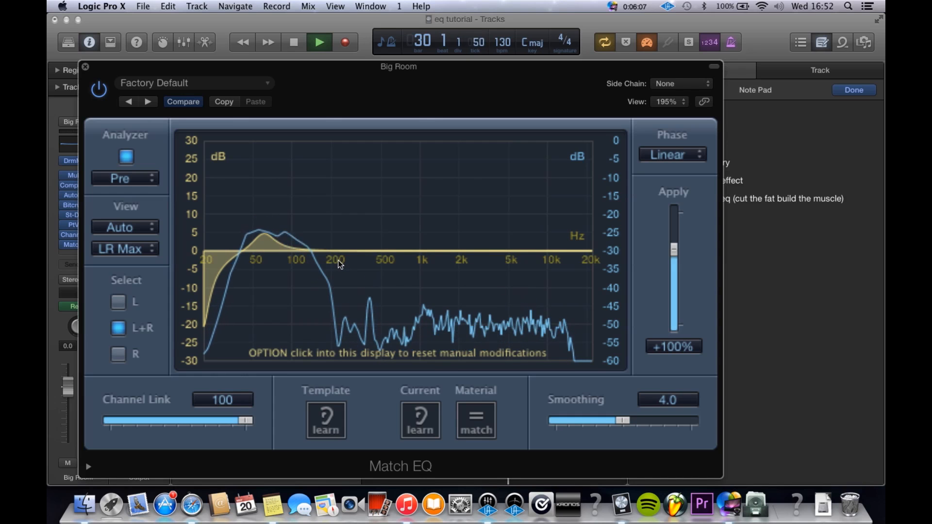
Bypass and re-enable the Match EQ during playback to compare the drums with and without the EQ.
left_click(106, 87)
left_click(107, 88)
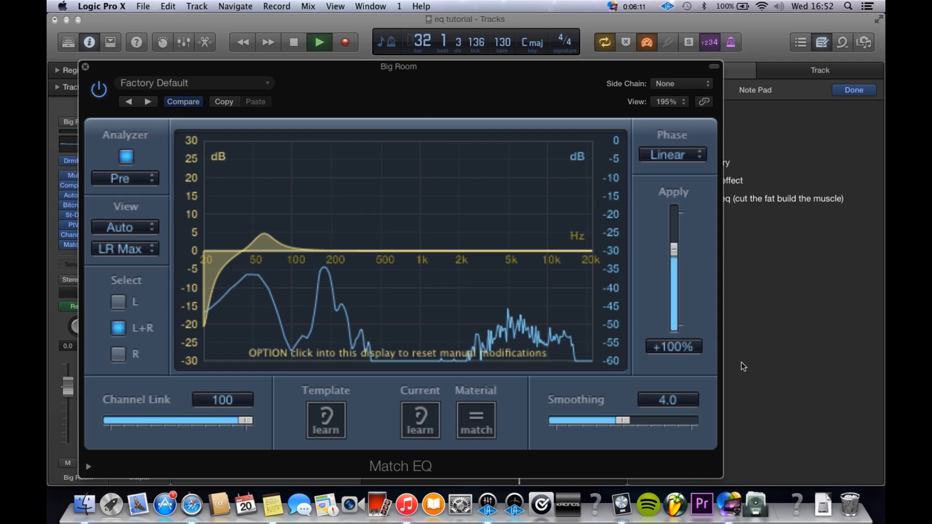
key("space")
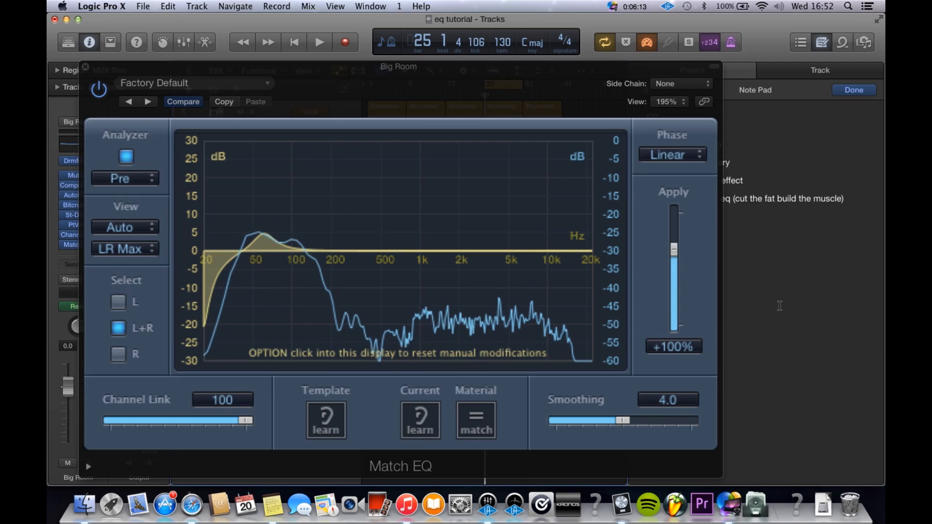
left_click(99, 92)
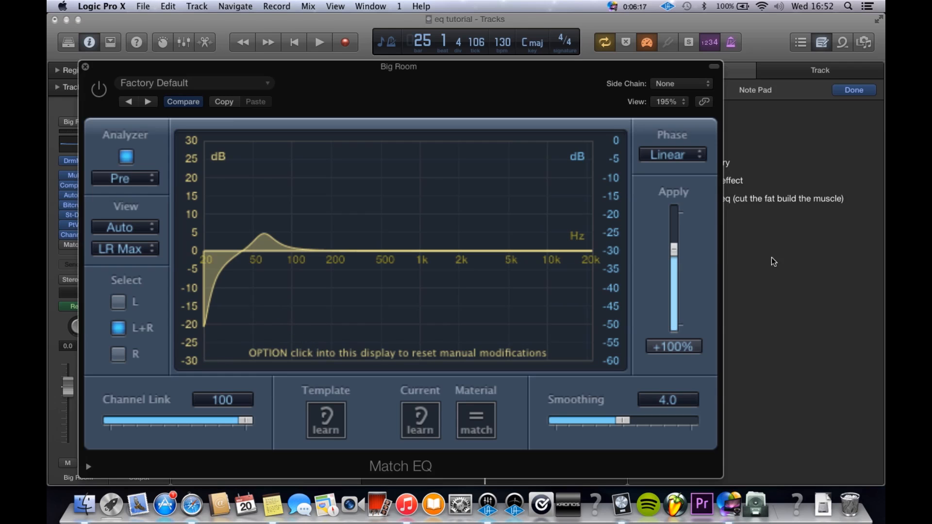
key("space")
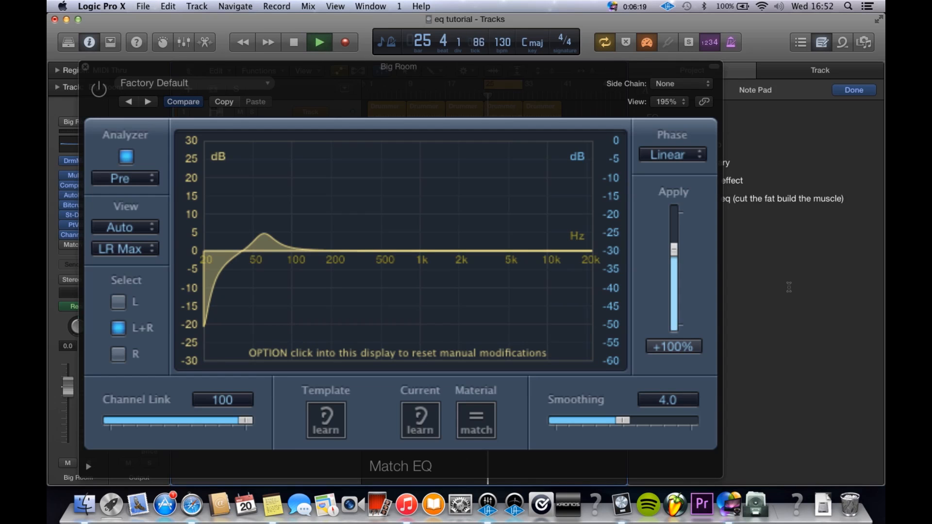
left_click(100, 93)
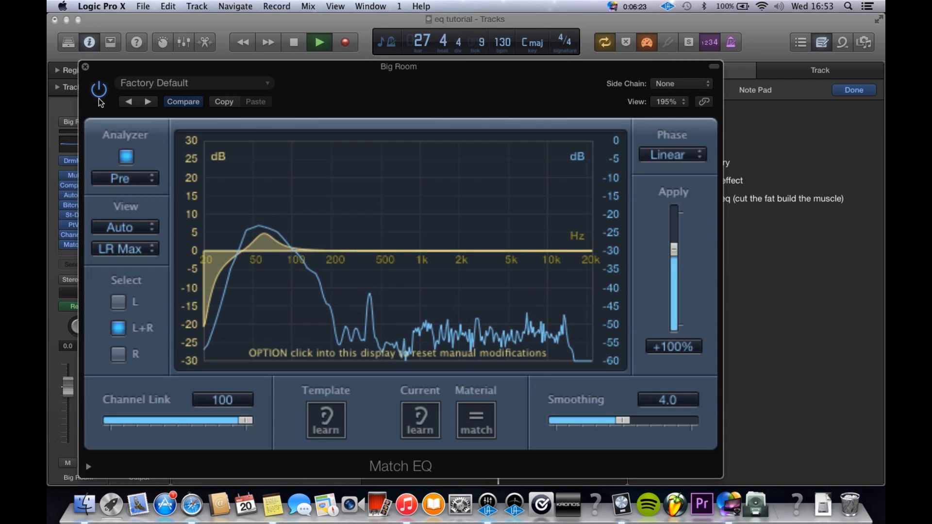
While the loop plays, cut the Match EQ curve by about 7 dB near 200 Hz and boost it by about 10 dB near 400 Hz.
key("space")
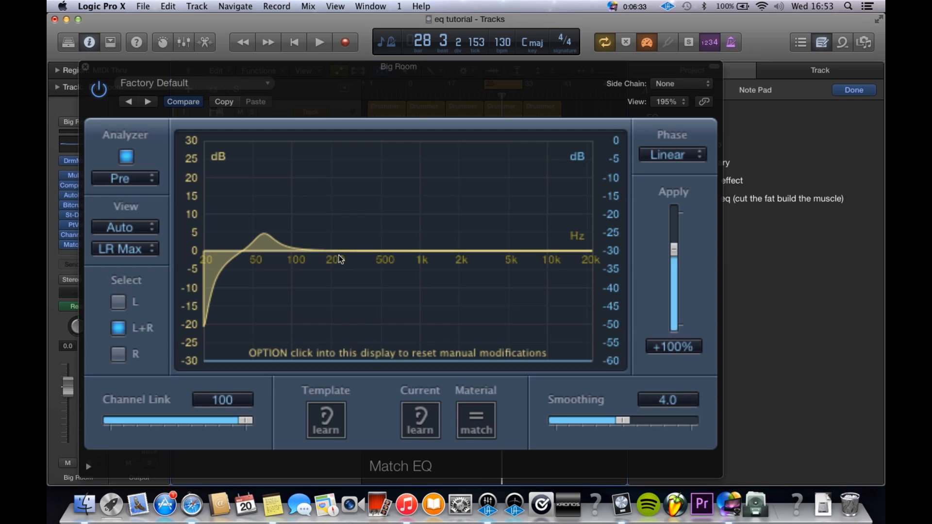
key("space")
left_click_drag(326, 264, 338, 271)
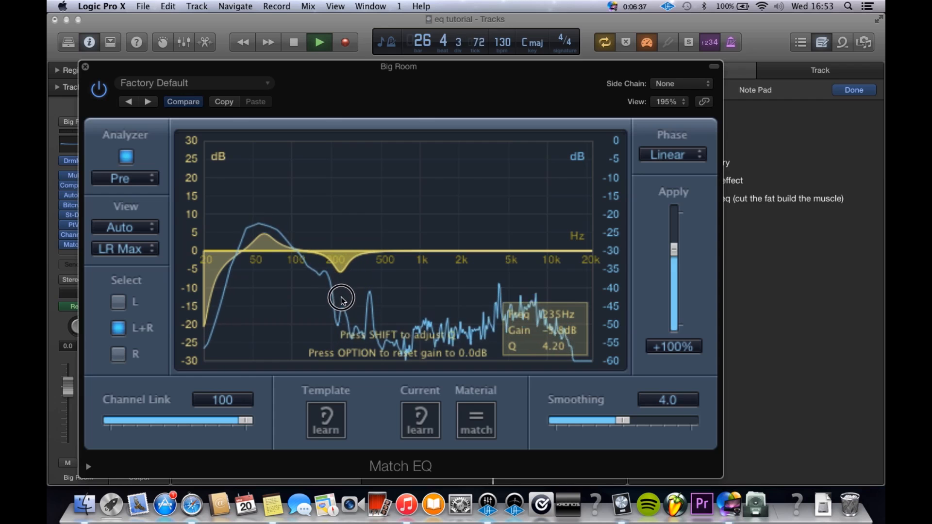
mouse_move(369, 289)
left_mouse_down()
mouse_move(378, 254)
mouse_move(374, 352)
mouse_move(375, 283)
left_mouse_up()
key("space")
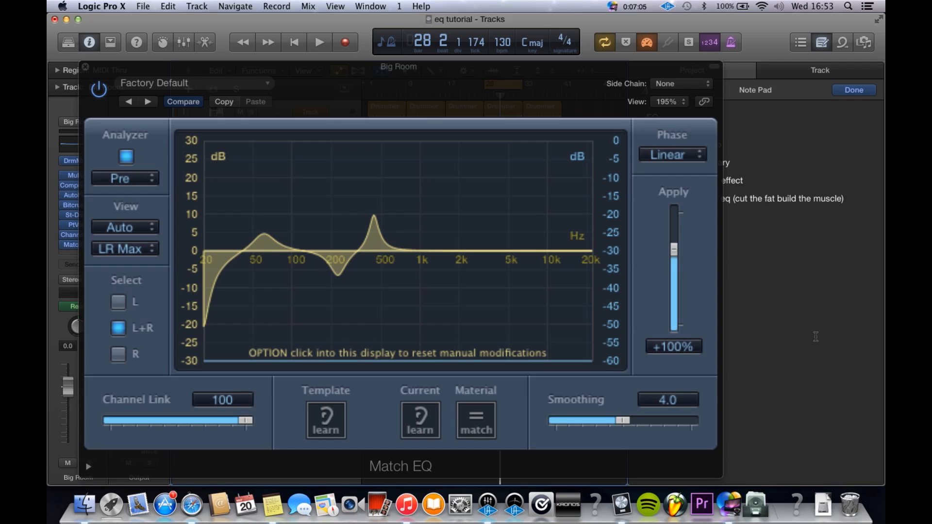
Move the Match EQ window higher on the screen and raise the peak near 400 Hz to about 13 dB during playback.
left_click(794, 329)
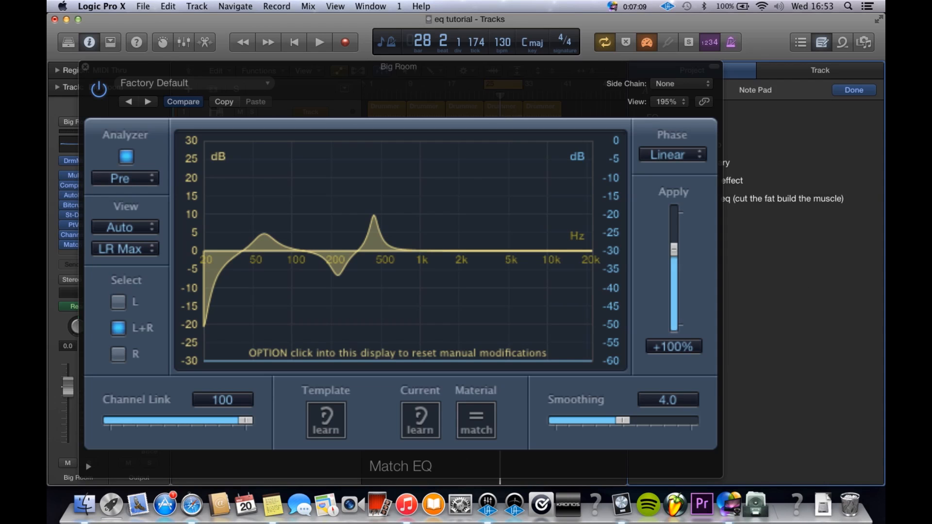
left_click_drag(528, 86, 544, 16)
left_click(565, 186)
key("space")
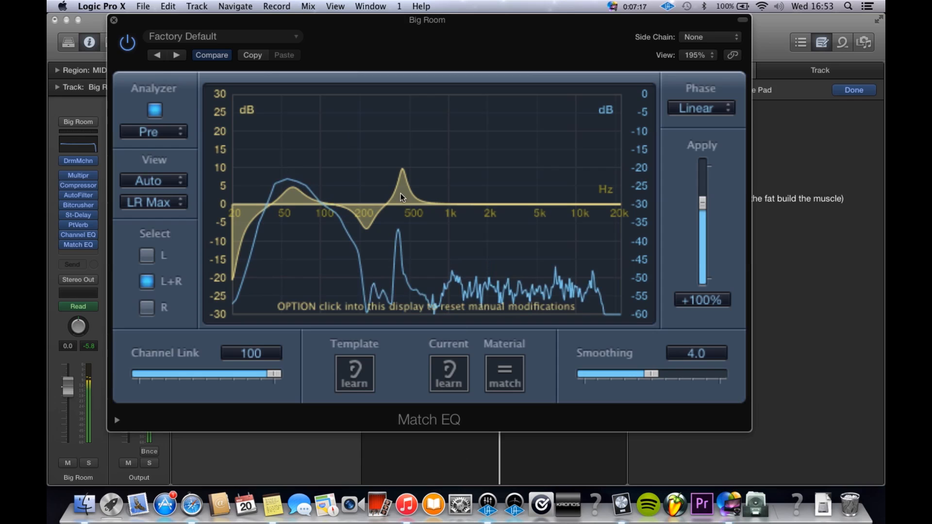
left_click_drag(405, 194, 405, 183)
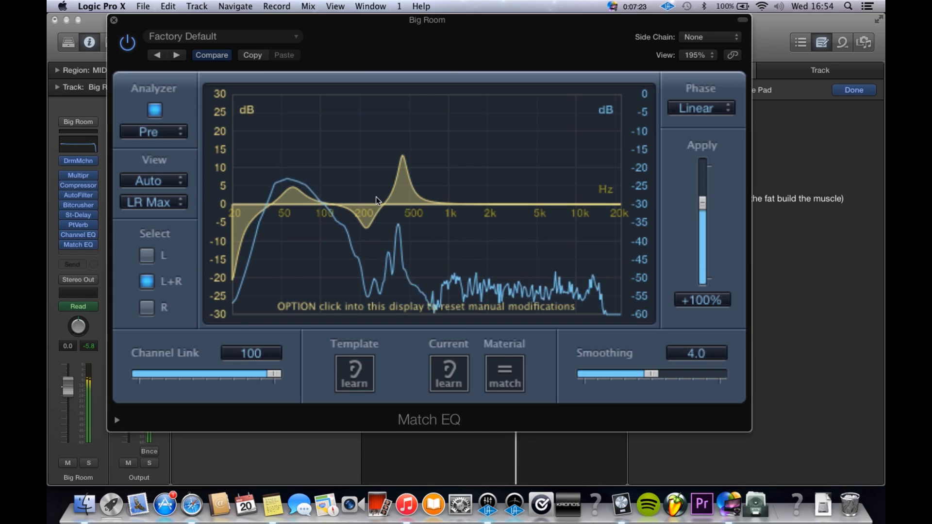
Shape the upper Match EQ curve with about 4 dB cuts near 700 Hz and 20 kHz and 4 dB boosts above 1 kHz and 5 kHz.
left_click_drag(432, 211, 459, 225)
left_click_drag(564, 229, 540, 240)
left_click_drag(620, 217, 637, 177)
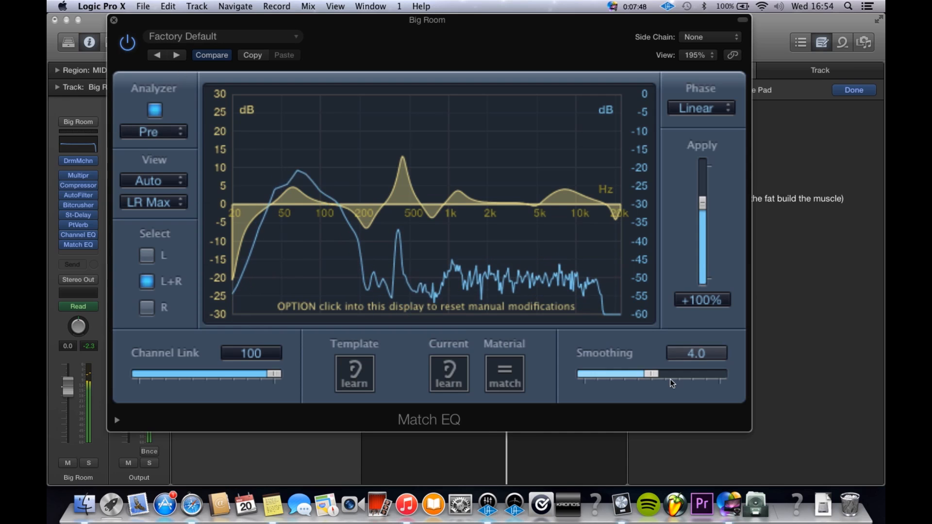
left_click(811, 338)
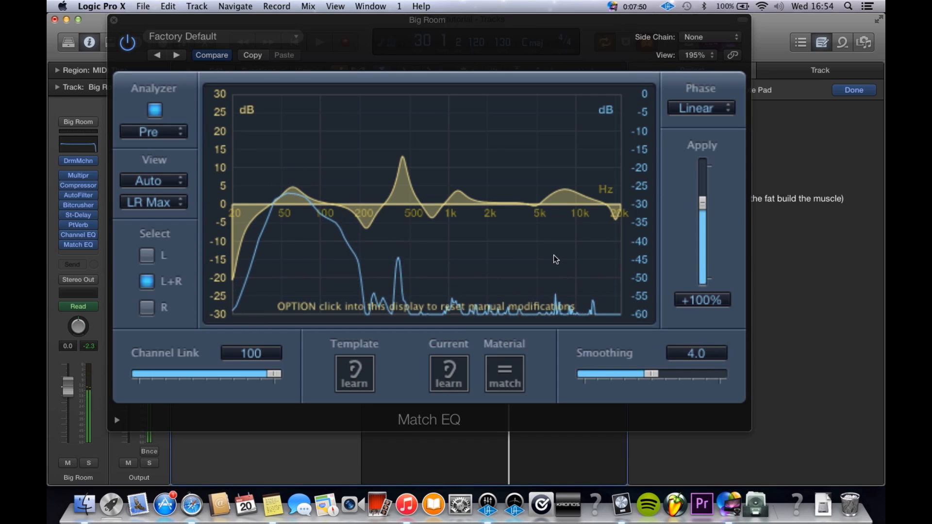
Compare the drums with the Match EQ bypassed and enabled during playback, leave it enabled, and close its window.
left_click(126, 47)
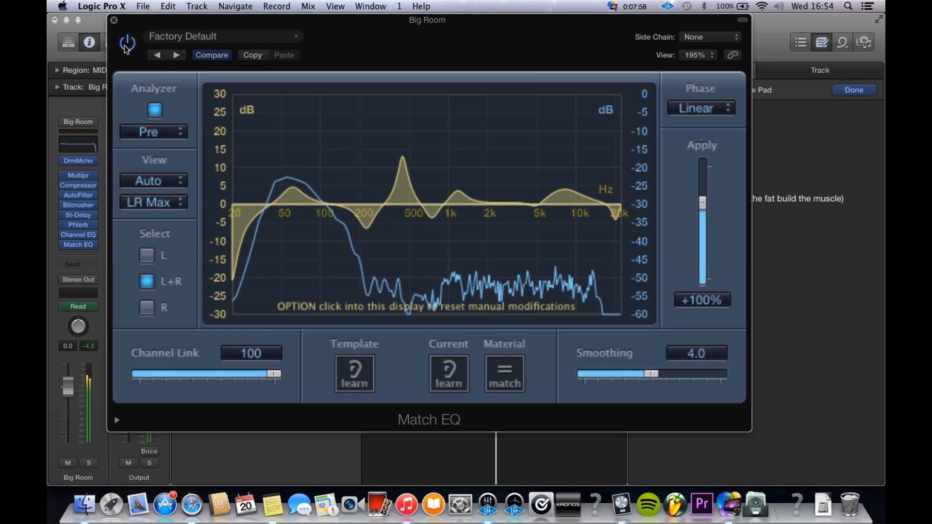
left_click(389, 200)
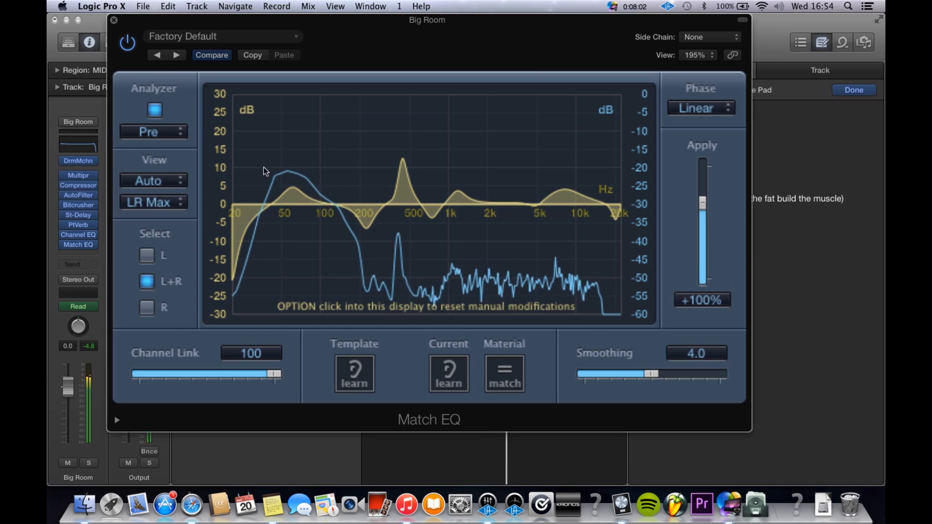
left_click(132, 44)
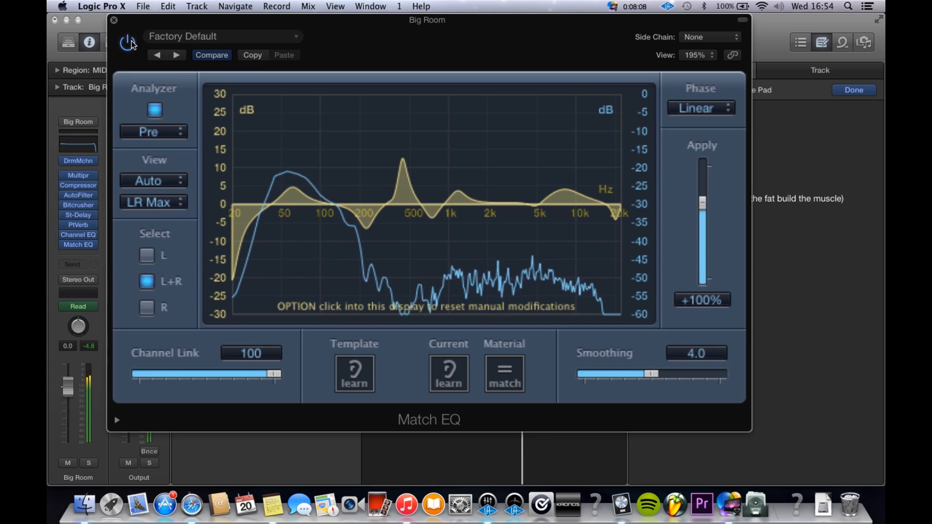
left_click(129, 42)
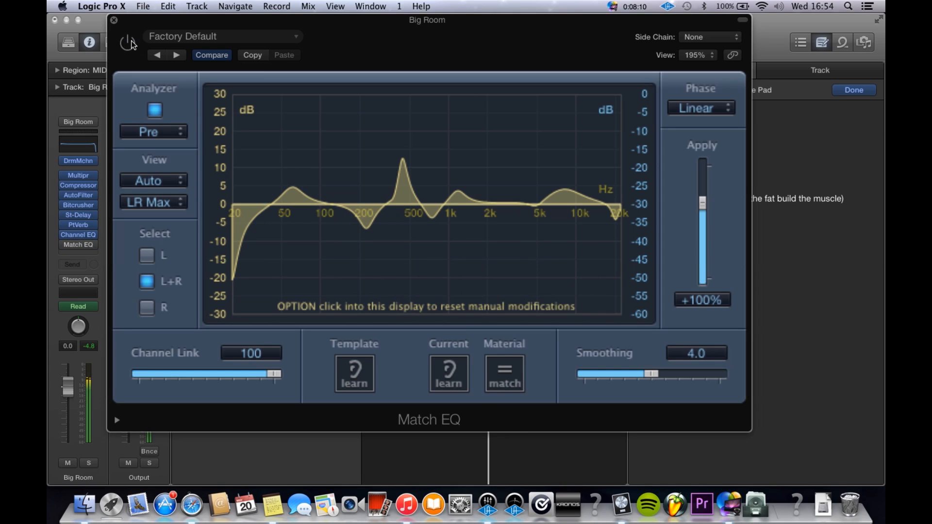
left_click(132, 43)
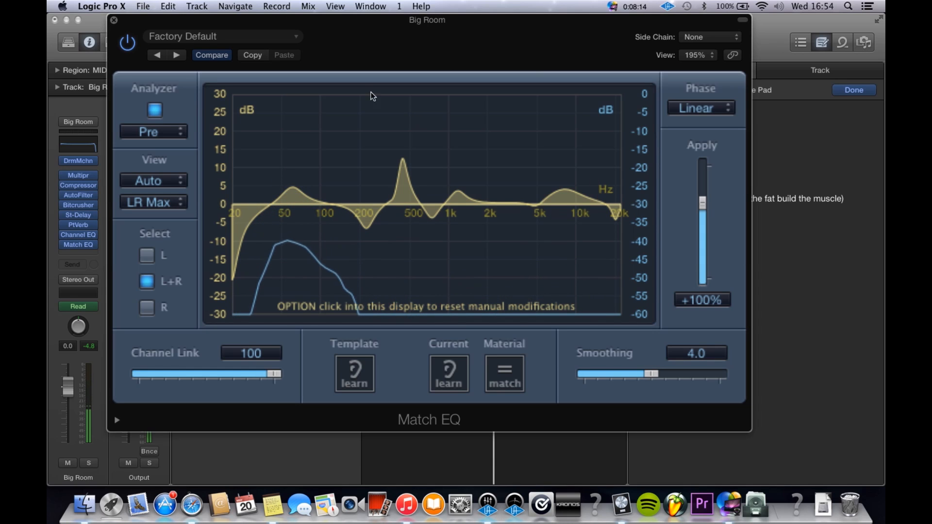
left_click(115, 21)
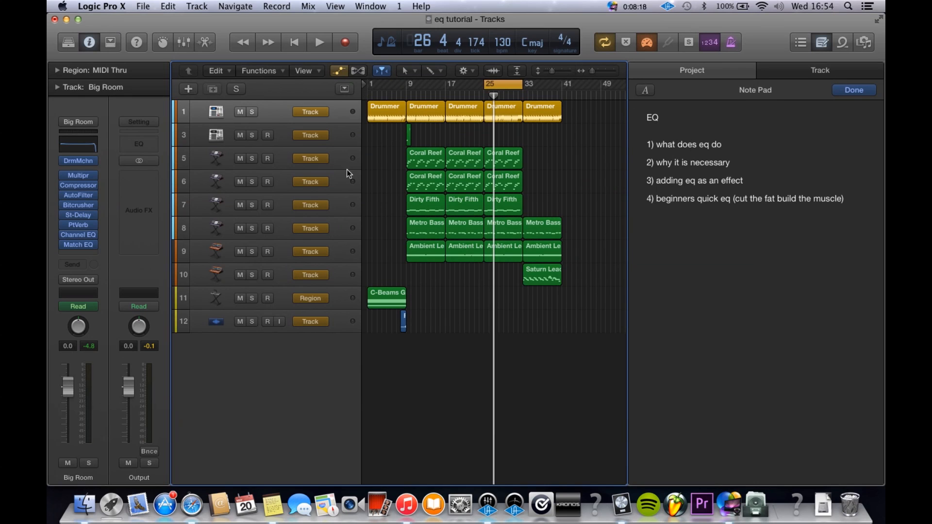
Solo the Dirty Fifth track and play the loop to hear it alone.
left_click(343, 161)
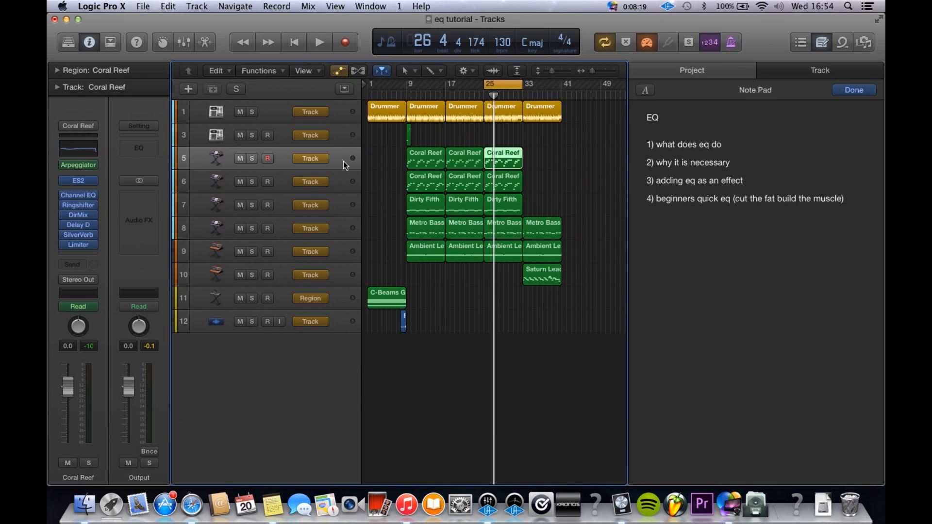
left_click(355, 203)
left_click(251, 205)
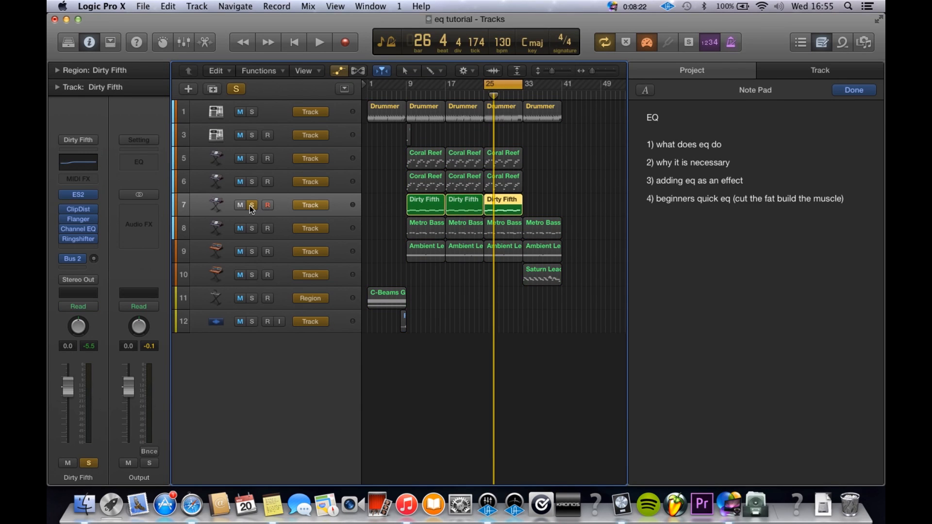
key("space")
mouse_move(81, 221)
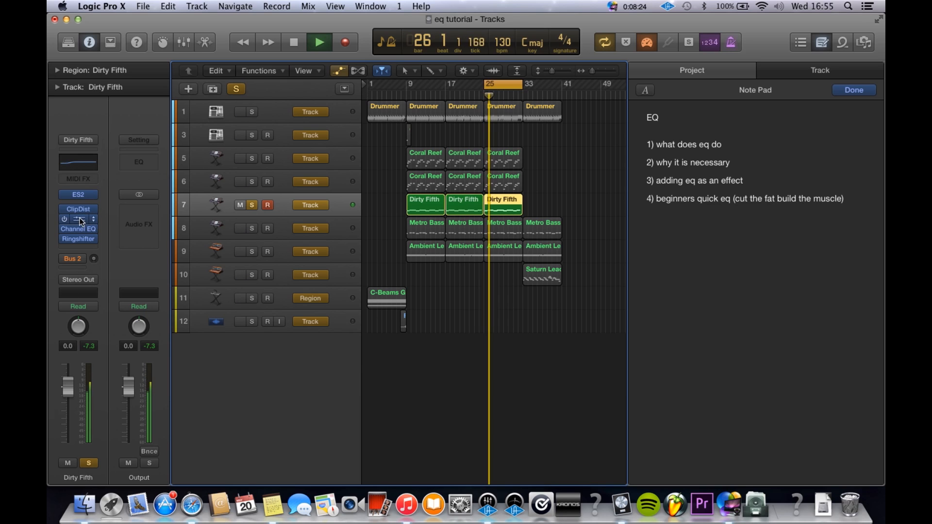
key("space")
Add a Match EQ to the next free audio effect slot of the Dirty Fifth track and enable its analyzer.
left_click(77, 248)
mouse_move(108, 300)
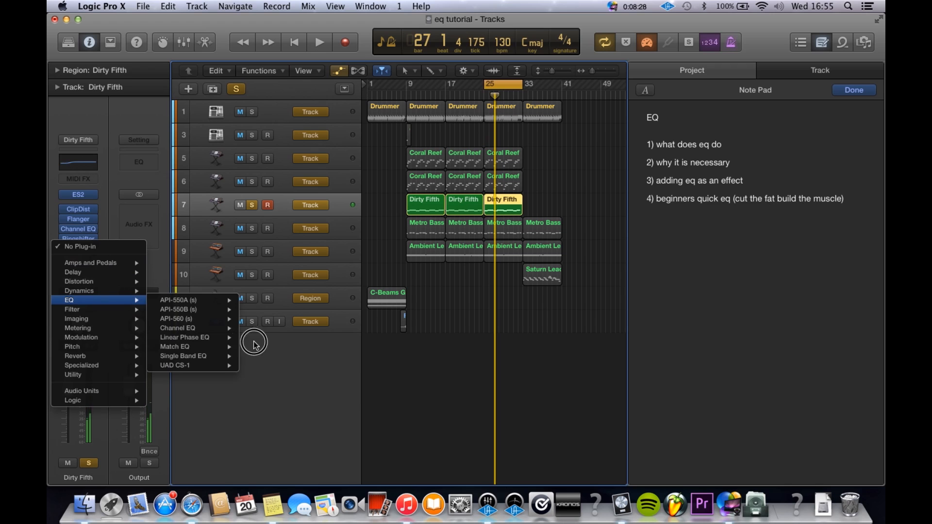
left_click(261, 347)
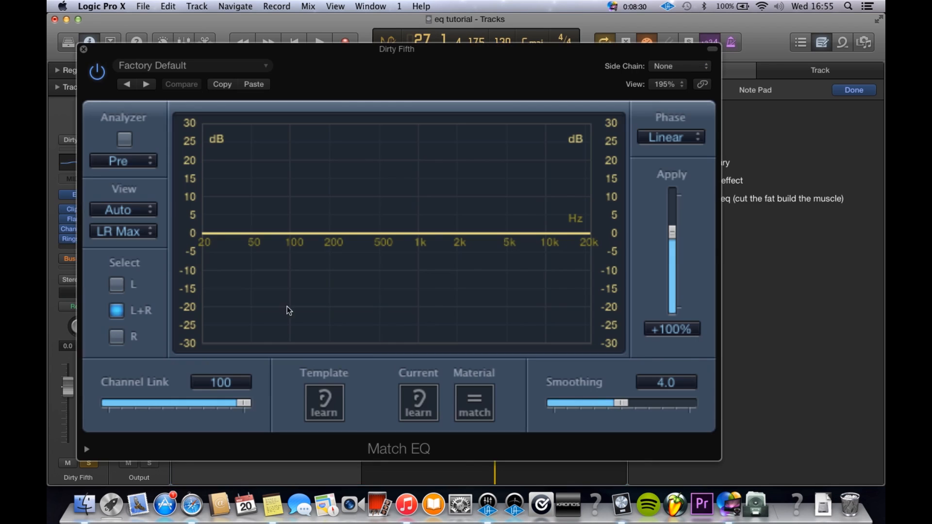
left_click(125, 140)
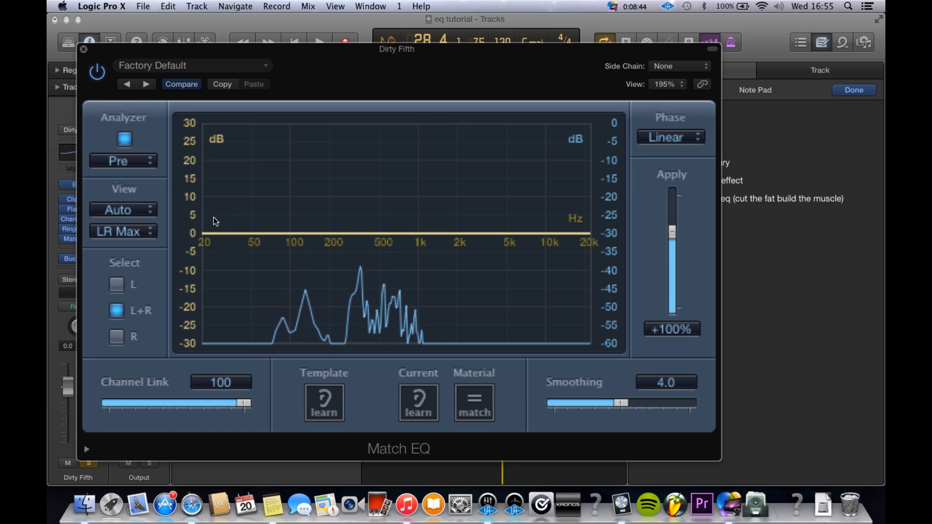
Shape the Dirty Fifth Match EQ curve, cutting the lowest and highest ends to -30 dB and boosting about 5 dB just above 500 Hz.
left_click_drag(209, 224, 206, 323)
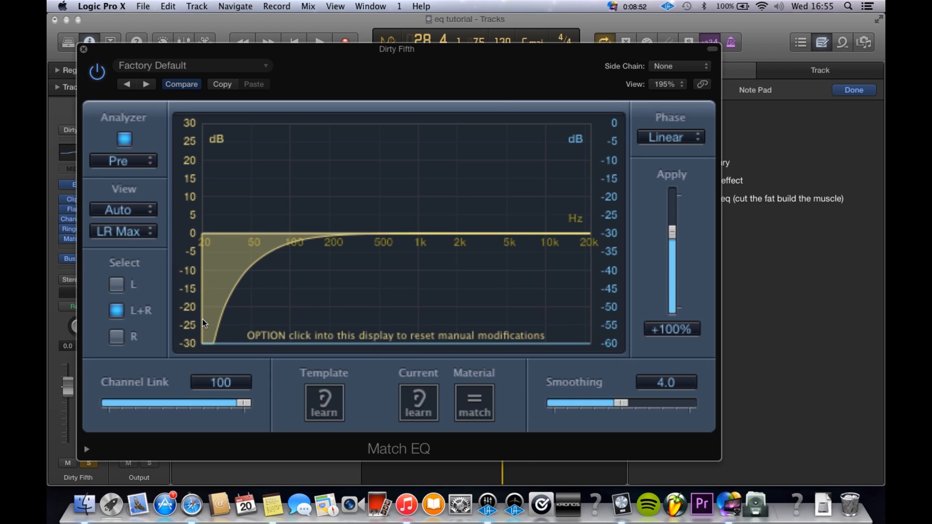
left_click(797, 270)
key("space")
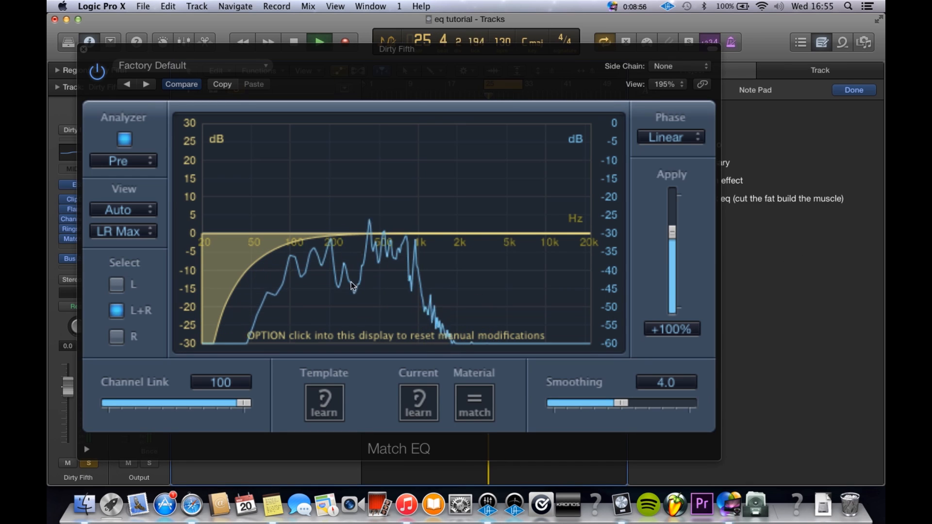
left_click_drag(385, 279, 294, 263)
left_click_drag(587, 267, 604, 334)
left_click_drag(536, 258, 566, 354)
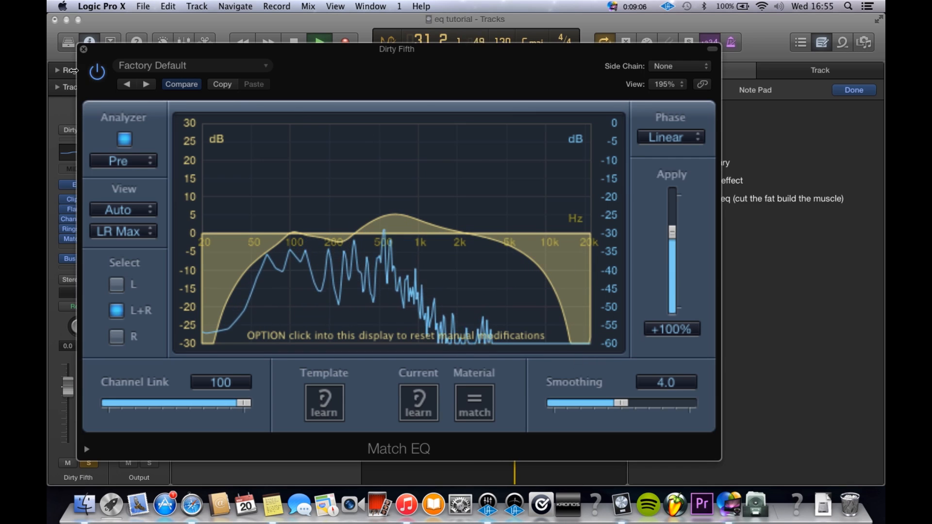
Compare Dirty Fifth with its Match EQ bypassed and enabled during playback, leave it enabled, and close its window.
left_click(97, 72)
left_click(97, 72)
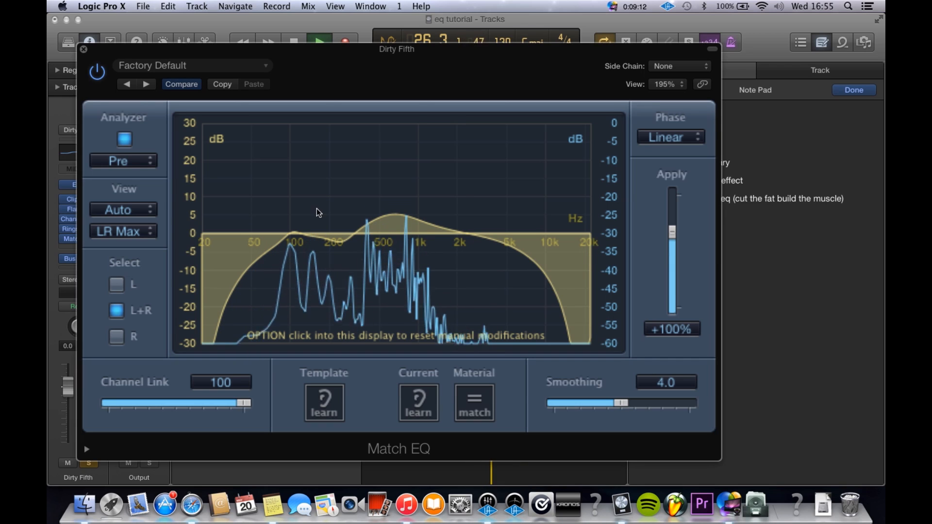
left_click(97, 72)
left_click(97, 72)
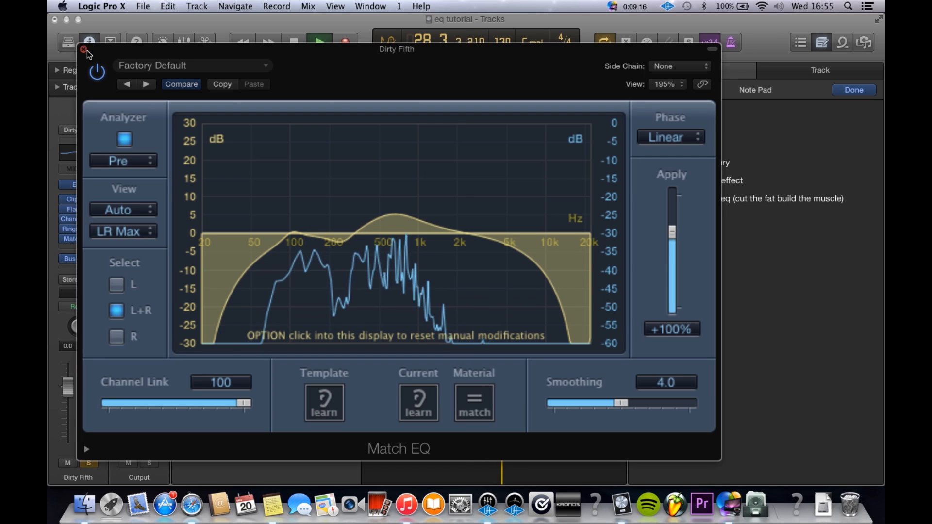
left_click(85, 49)
Solo the Big Room drums alongside Dirty Fifth and compare both with the Dirty Fifth Match EQ bypassed and enabled.
left_click(252, 112)
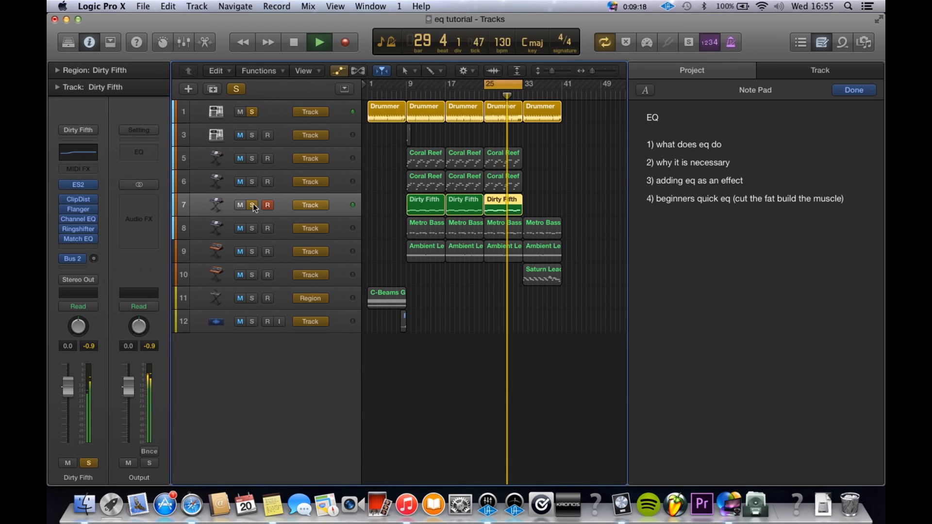
left_click(64, 240)
left_click(64, 240)
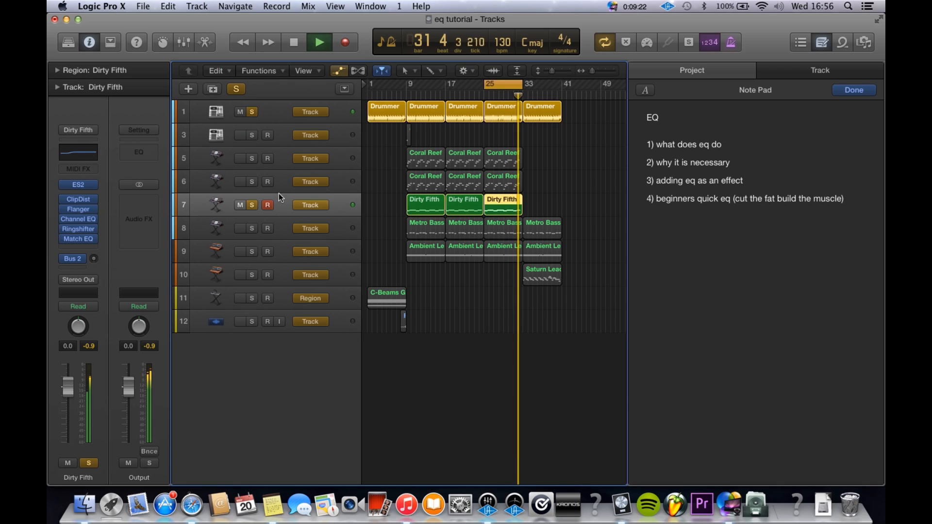
key("space")
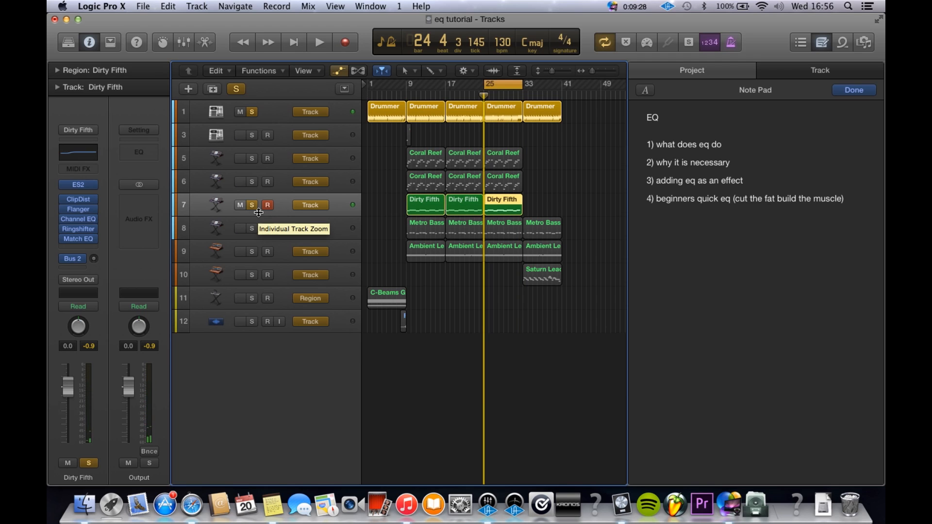
mouse_move(65, 240)
key("space")
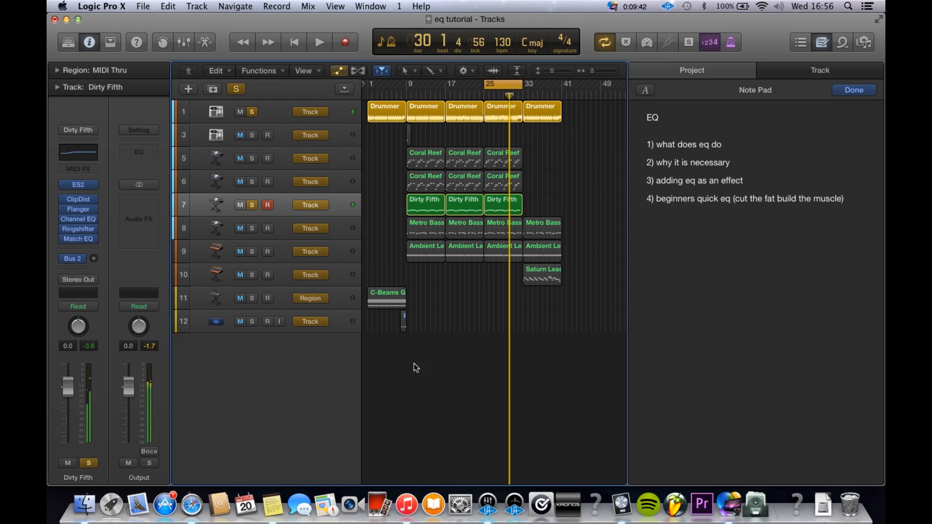
Unsolo the drum and Dirty Fifth tracks, play the full loop, and solo the Wobble Fade Bass track.
left_click(252, 205)
key("space")
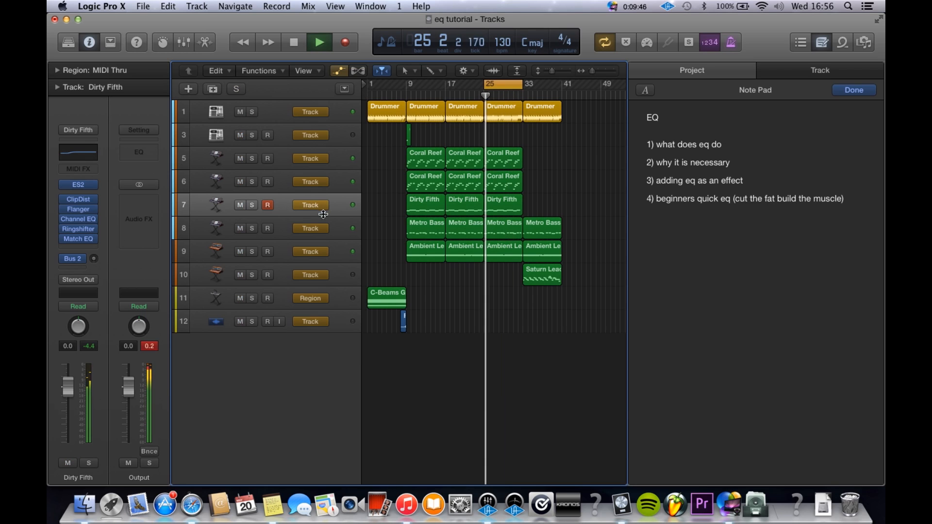
left_click(280, 226)
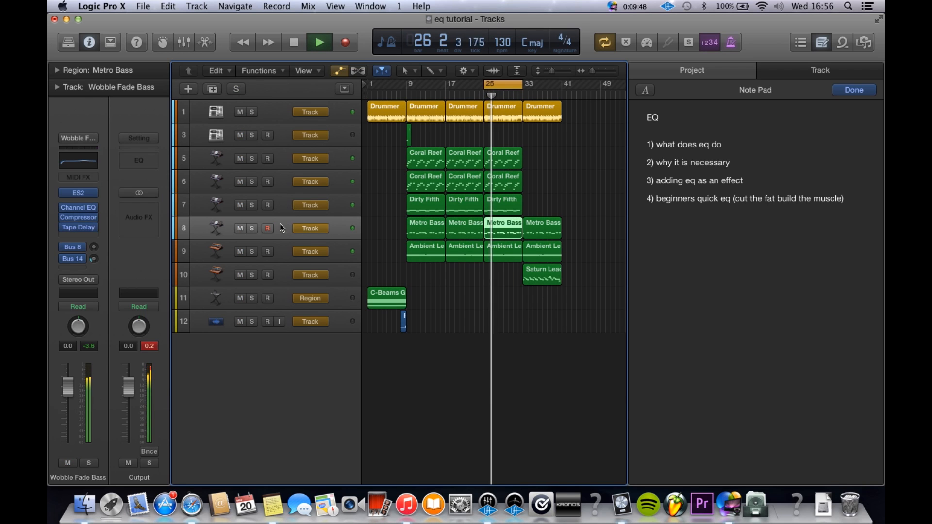
left_click(254, 230)
key("space")
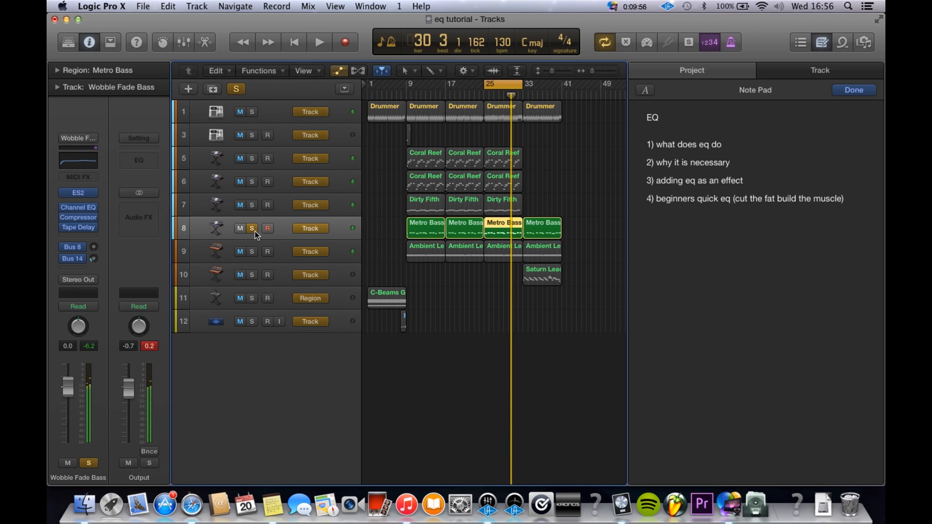
Insert a stereo Channel EQ on the Wobble Fade Bass track between the Compressor and Tape Delay.
left_click(80, 236)
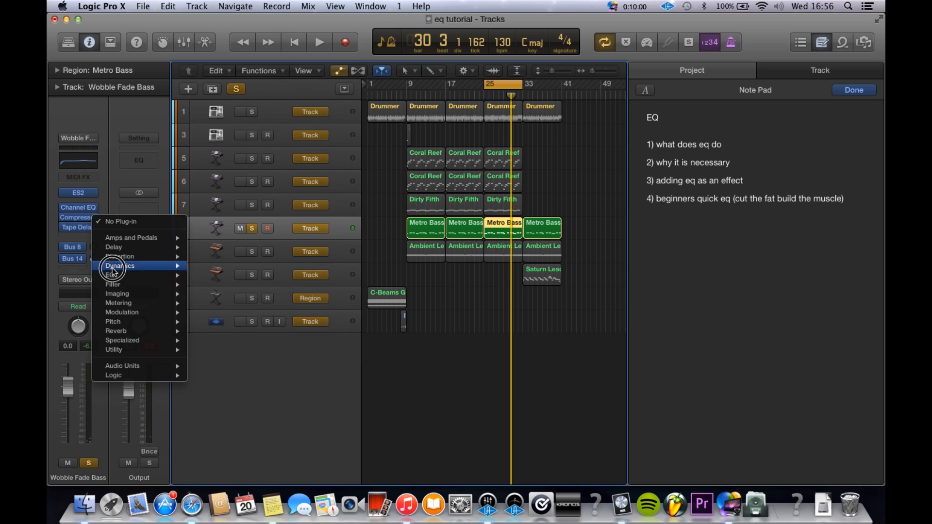
mouse_move(160, 275)
mouse_move(218, 324)
mouse_move(245, 303)
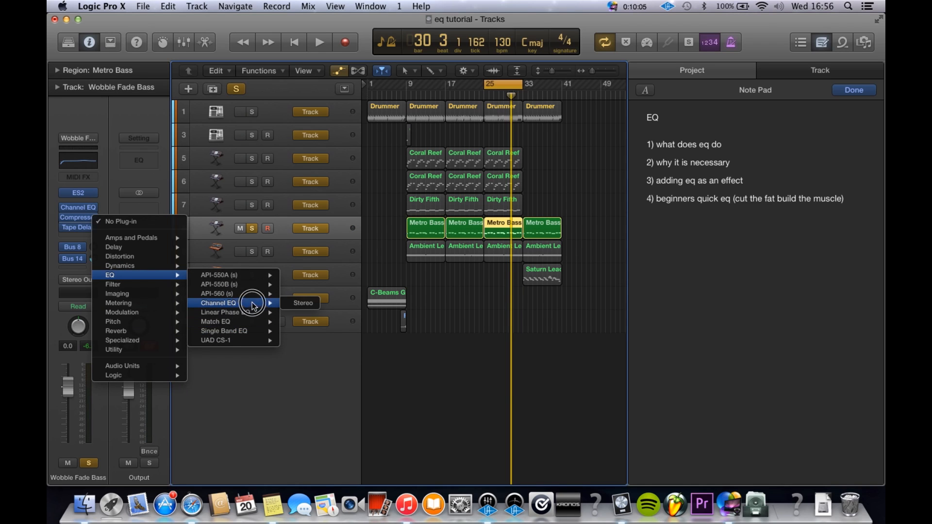
left_click(304, 302)
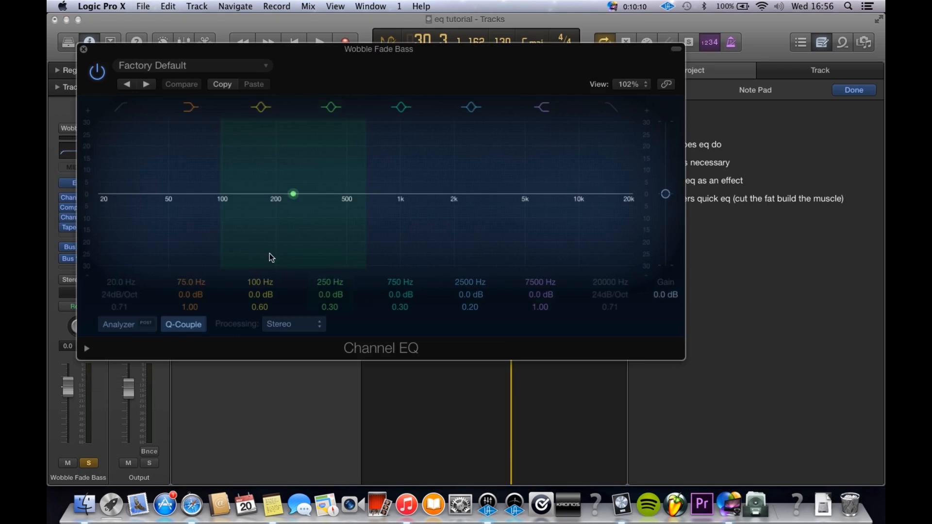
Turn on the Channel EQ analyzer, play the bass, and shape its low end with a low cut at 40 Hz.
left_click(127, 330)
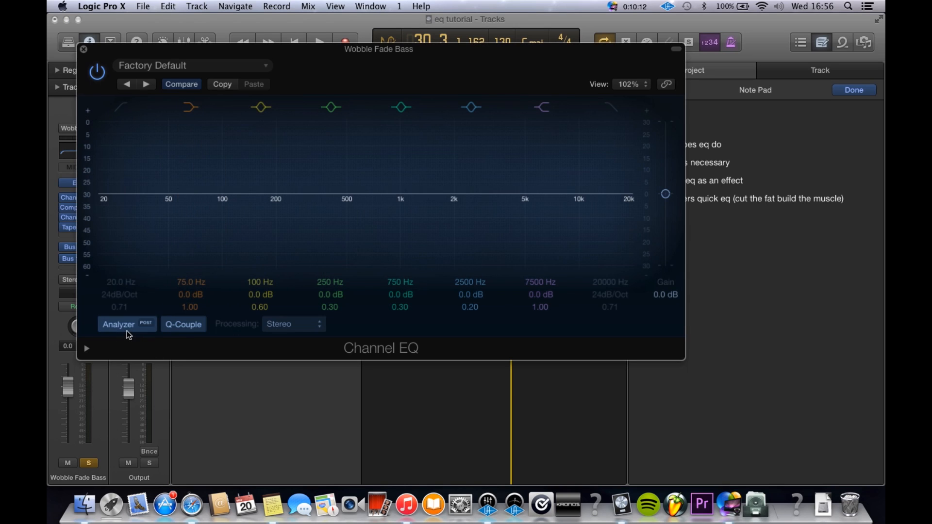
key("space")
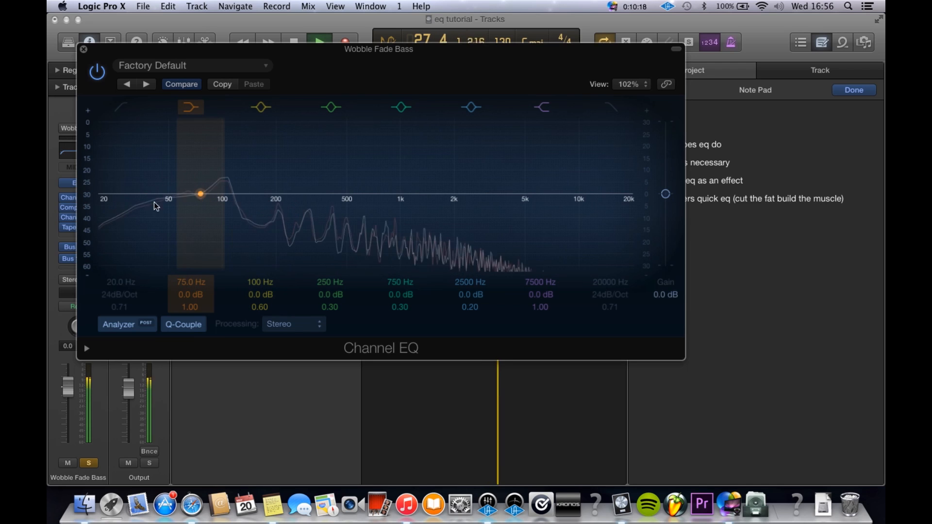
left_click(121, 107)
left_click_drag(100, 198, 162, 217)
key("space")
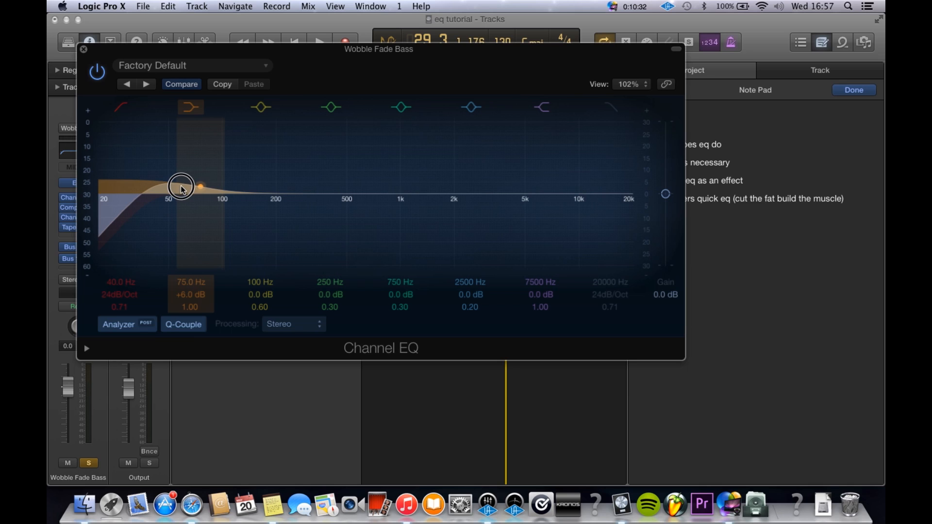
Set the low cut to 87 Hz and the low shelf to 126 Hz with a 7.5 dB boost during playback.
key("space")
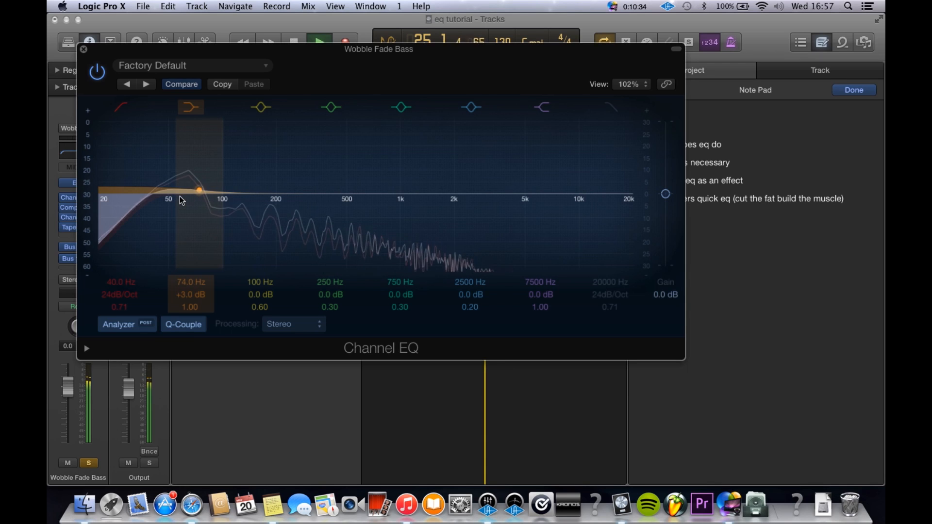
left_click_drag(117, 284, 119, 262)
left_click_drag(185, 132, 246, 108)
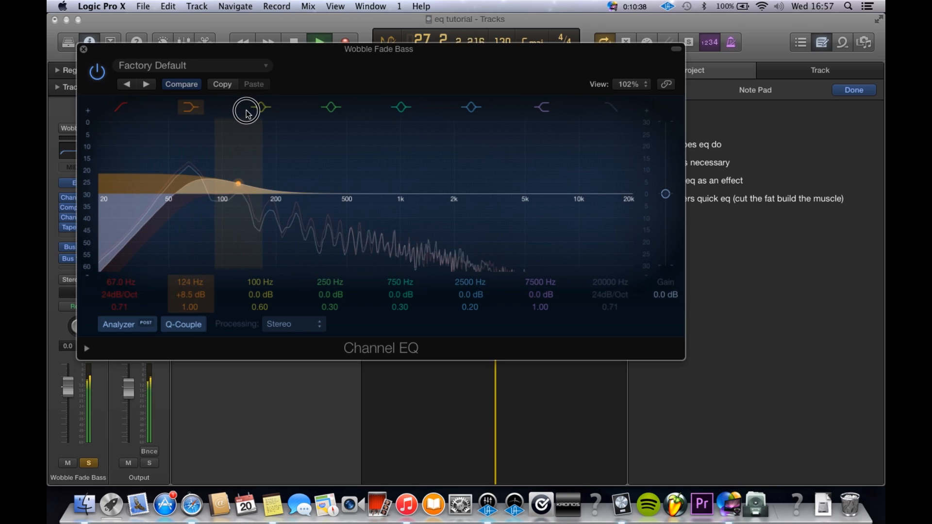
left_click_drag(135, 290, 131, 283)
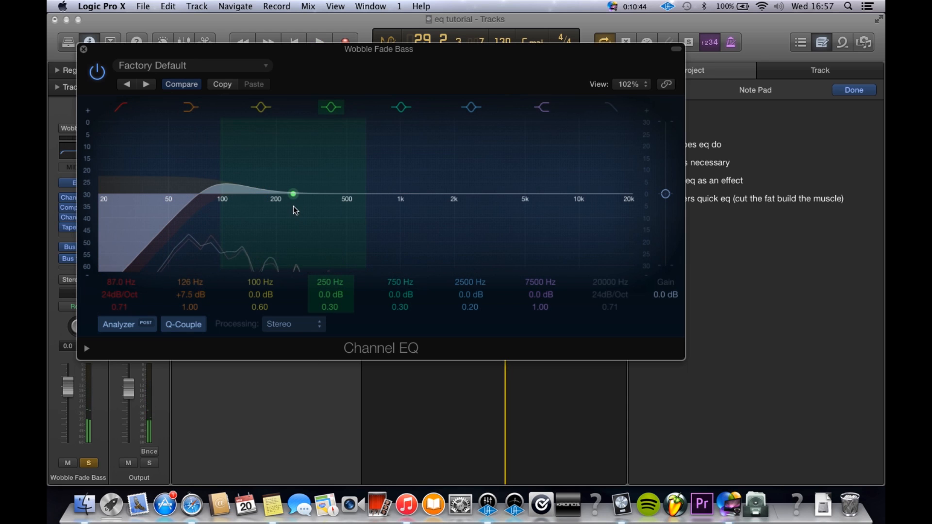
Compare the soloed bass with its new Channel EQ bypassed and enabled during playback.
key("space")
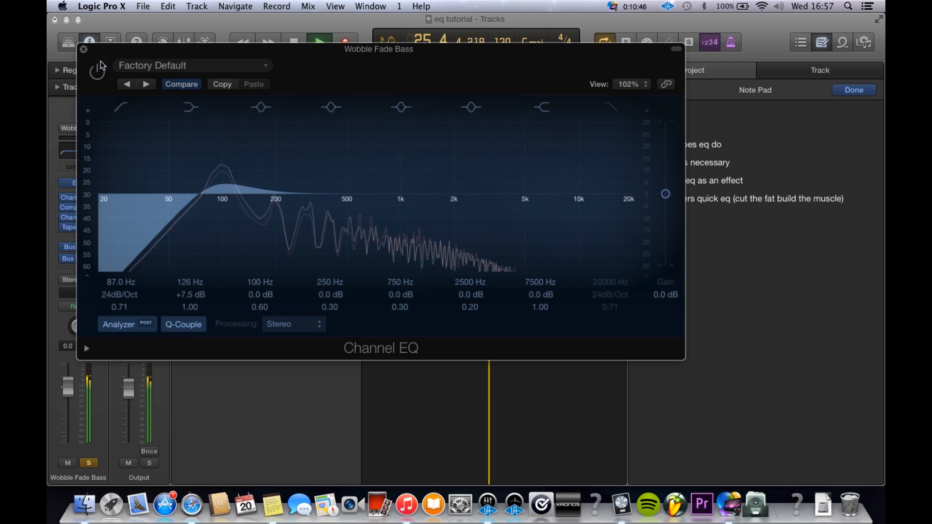
left_click(99, 71)
left_click(99, 71)
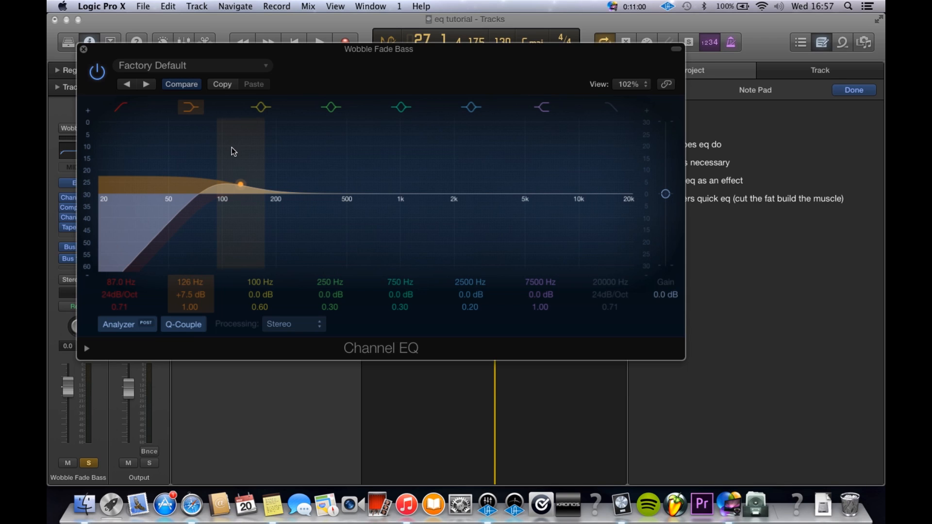
Cut 345 Hz by 4 dB with a Q of 0.83 and boost 1560 Hz by 2.5 dB with a Q of 0.28.
key("space")
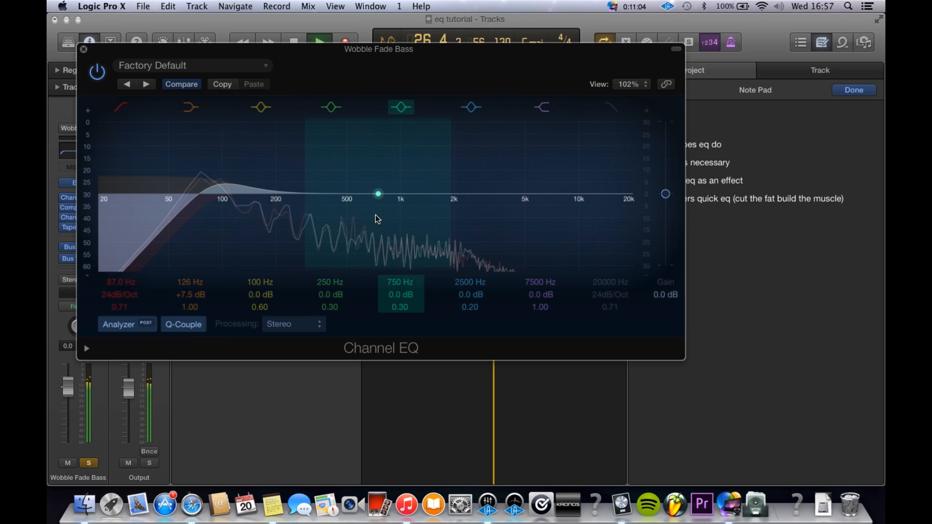
left_click_drag(317, 209, 340, 220)
left_click_drag(340, 304, 337, 301)
left_click_drag(463, 244, 449, 222)
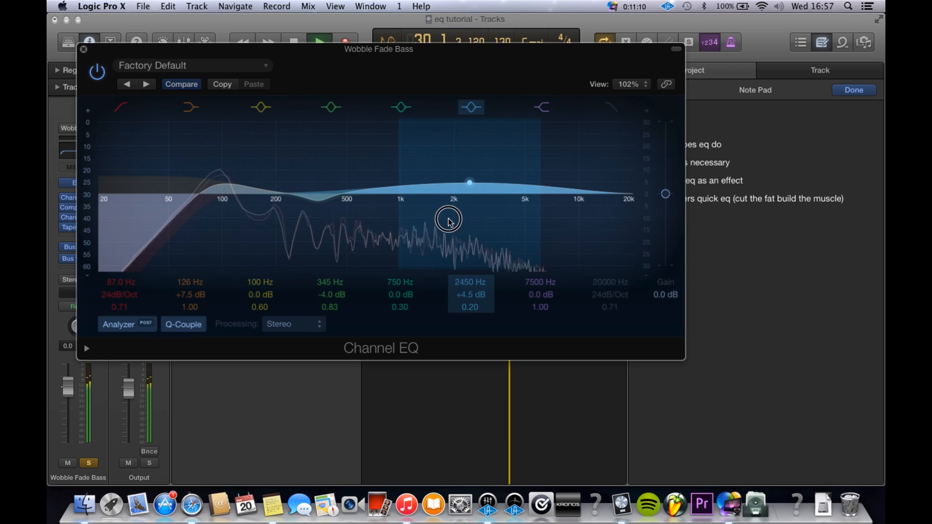
left_click_drag(472, 306, 474, 302)
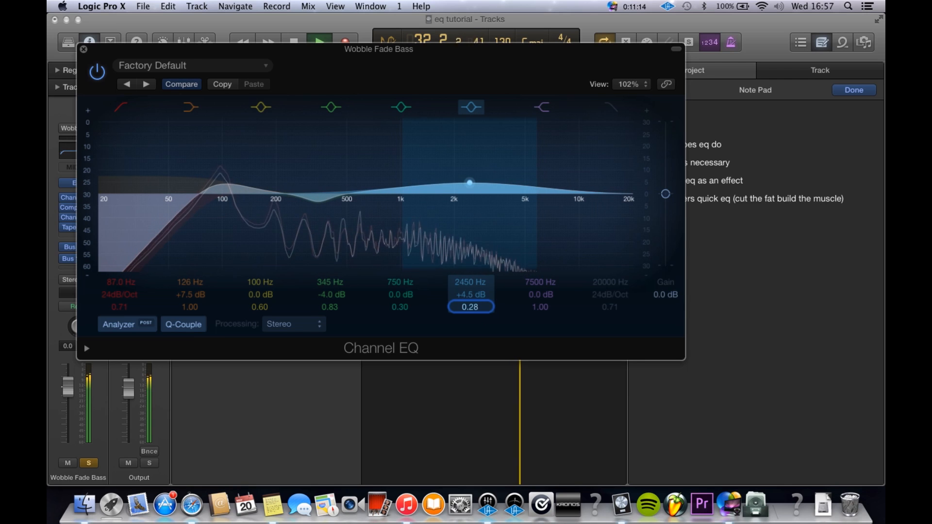
left_click_drag(478, 170, 436, 182)
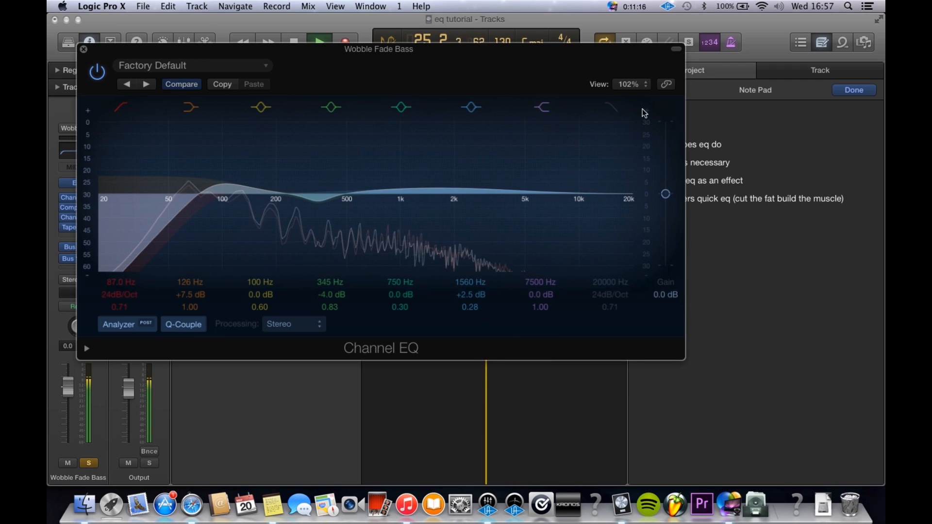
Add a high cut at 3000 Hz with a 6 dB/Oct slope and compare the bass with the EQ bypassed and enabled.
left_click_drag(614, 163, 527, 219)
left_click_drag(615, 294, 611, 316)
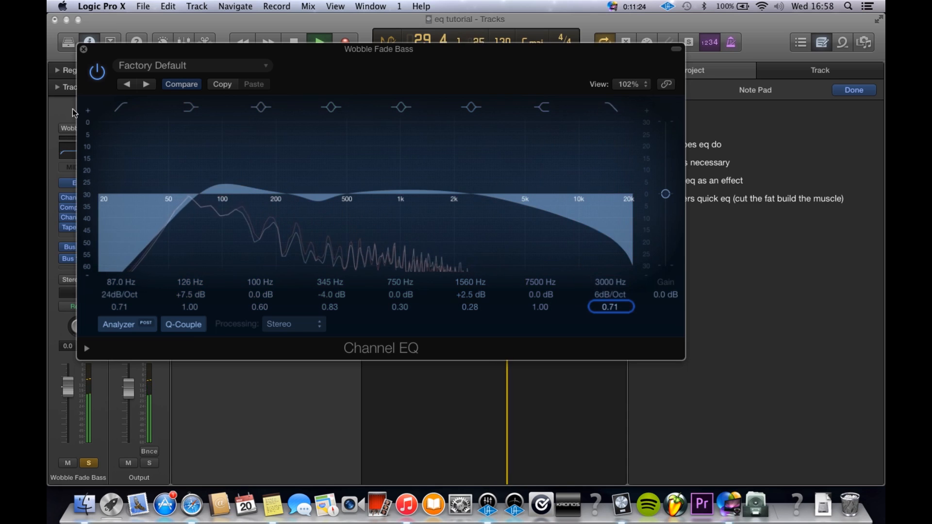
left_click(99, 72)
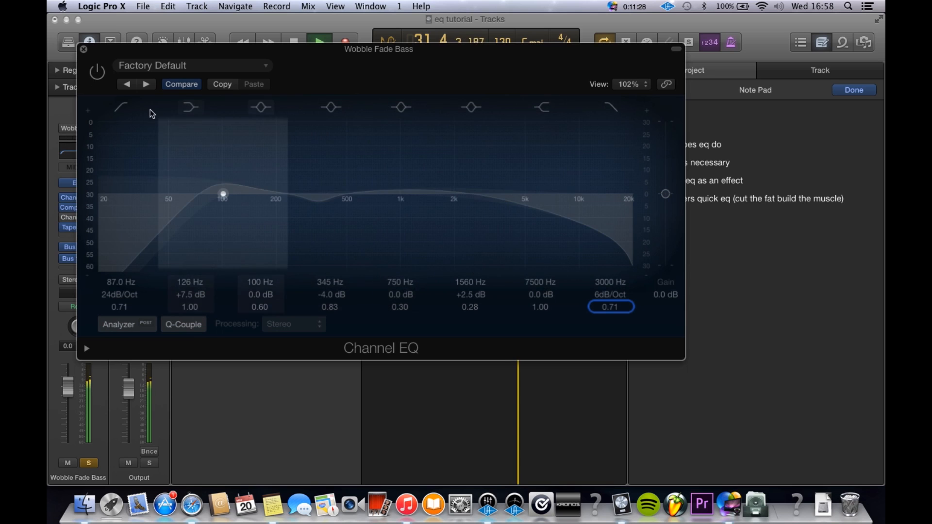
left_click(101, 73)
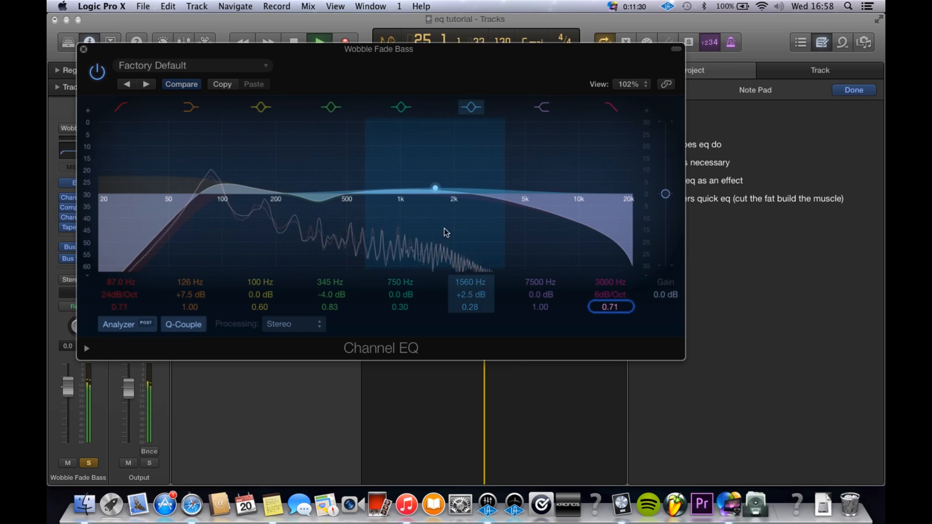
Set the upper-mid band to 1500 Hz with a 5 dB boost, compare the EQ bypassed and enabled, and close its window.
left_click_drag(411, 186, 410, 177)
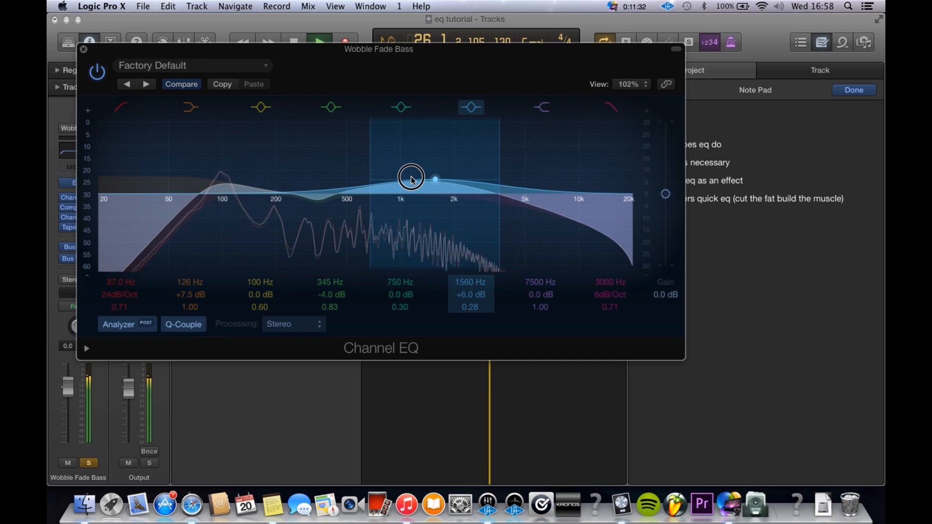
left_click(96, 72)
left_click(95, 73)
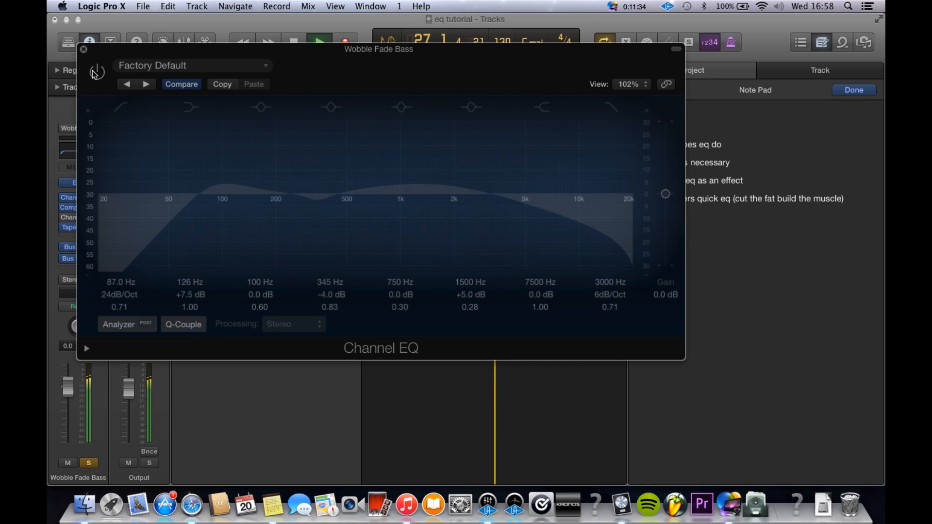
left_click(96, 73)
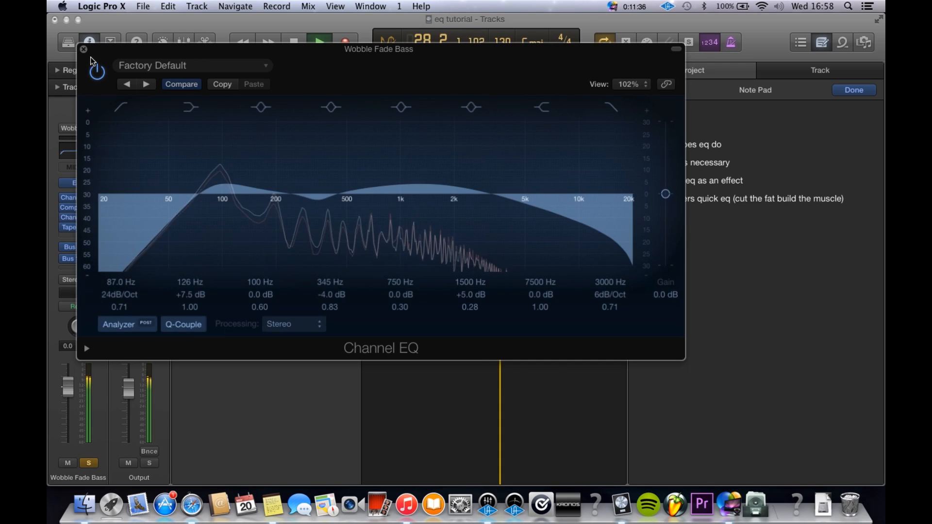
key("super+w")
Solo the Dirty Fifth and drum tracks alongside the Wobble Fade Bass track.
left_click(252, 248)
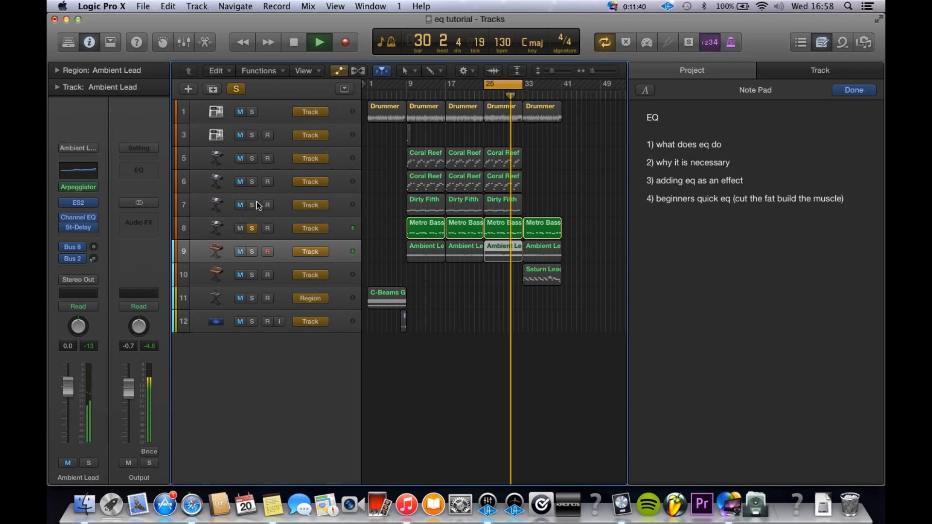
left_click(276, 222)
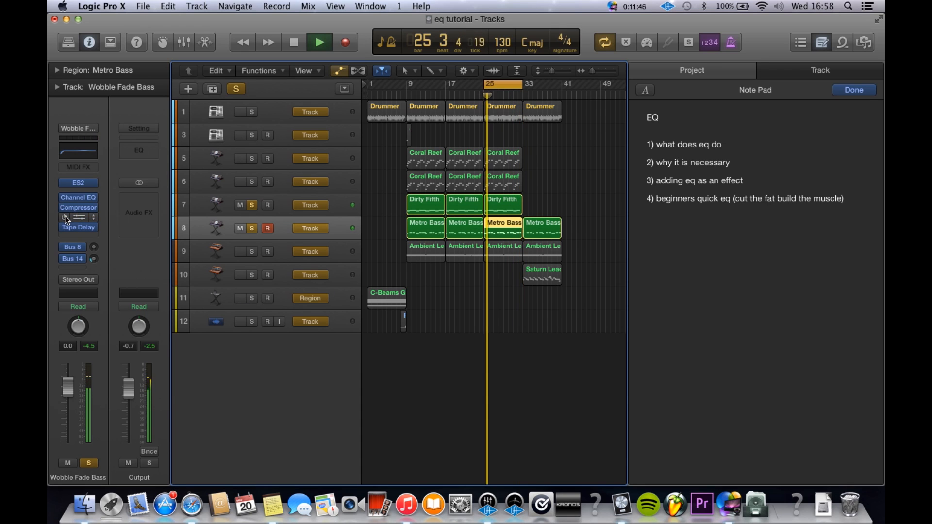
left_click(253, 112)
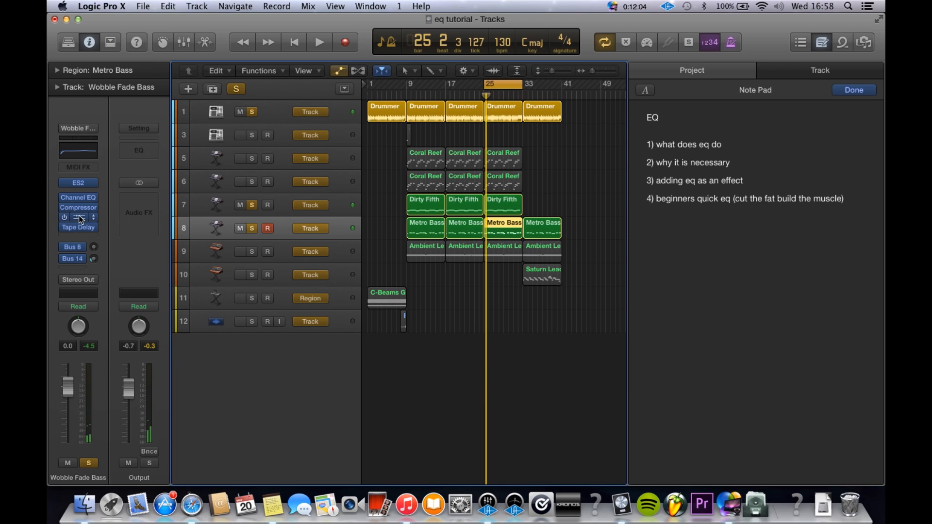
Reopen the bass Channel EQ, compare the soloed mix with it bypassed and enabled, leave it enabled, and close its window.
left_click(80, 219)
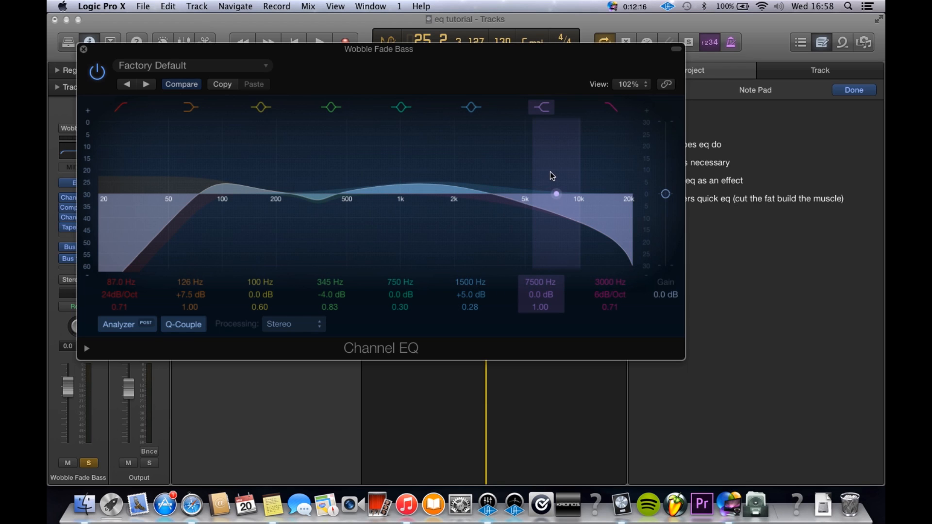
key("space")
left_click(103, 74)
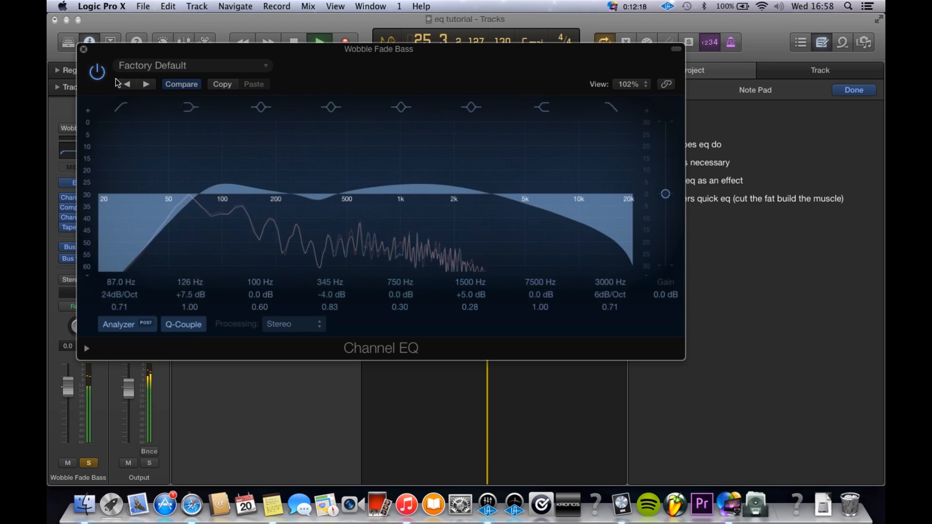
left_click(104, 76)
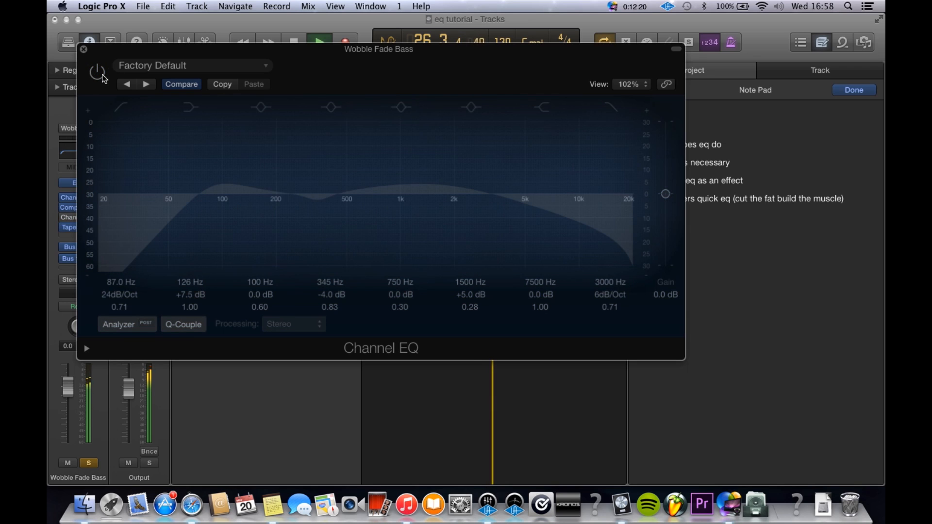
left_click(103, 76)
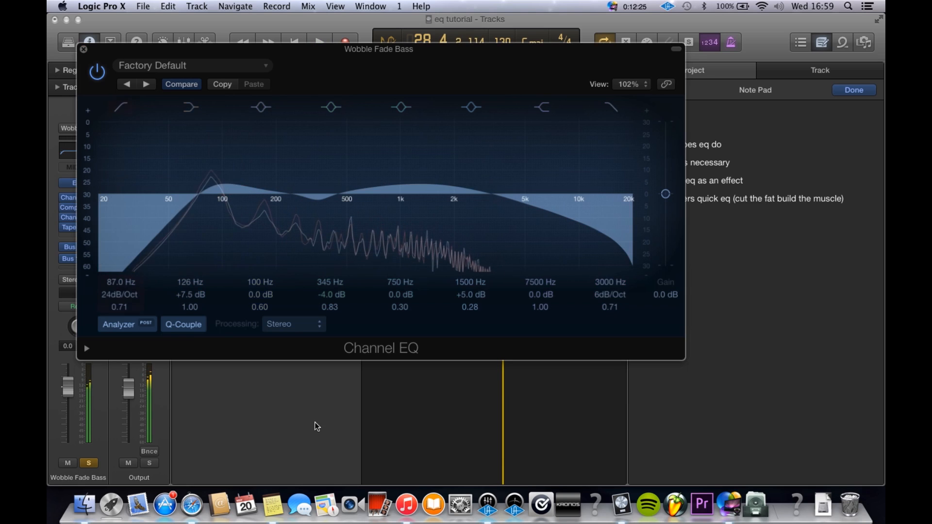
left_click(84, 49)
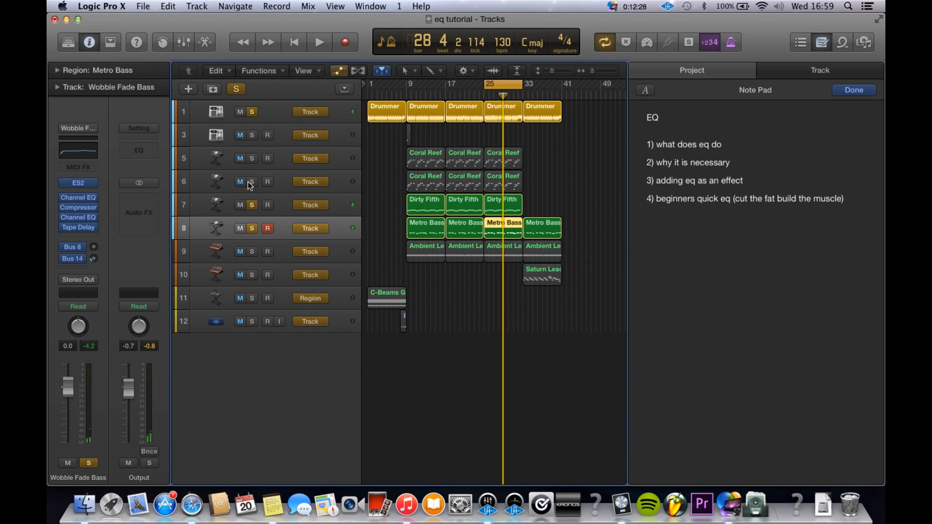
Solo the Ambient Lead track together with the drums, Dirty Fifth and bass, and play the loop.
left_click(253, 252)
key("space")
left_click(352, 253)
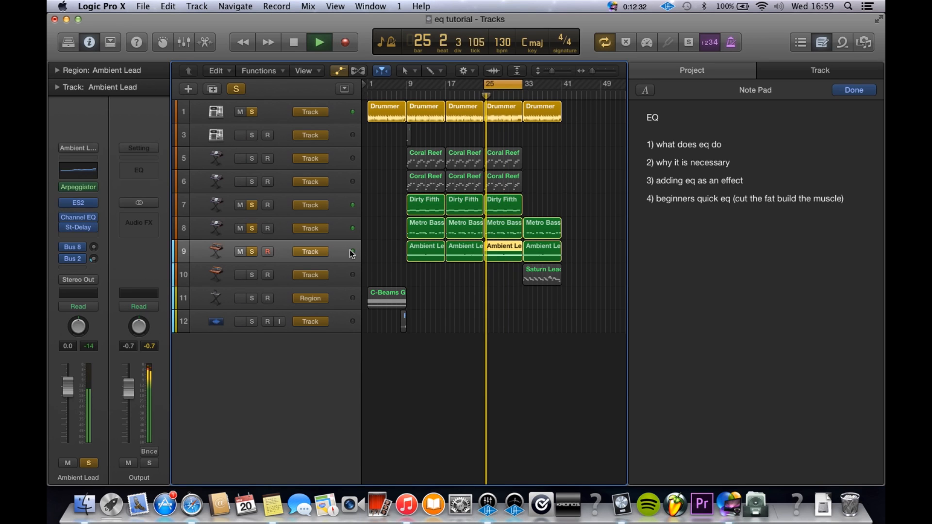
Insert a stereo Match EQ after the delay on the Ambient Lead track and move its window clear of the track controls.
left_click(78, 237)
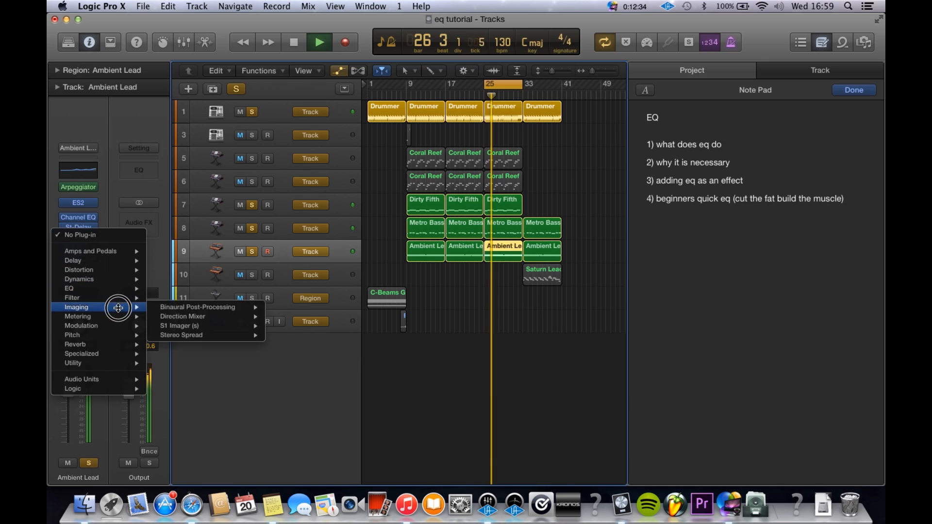
mouse_move(124, 289)
mouse_move(219, 322)
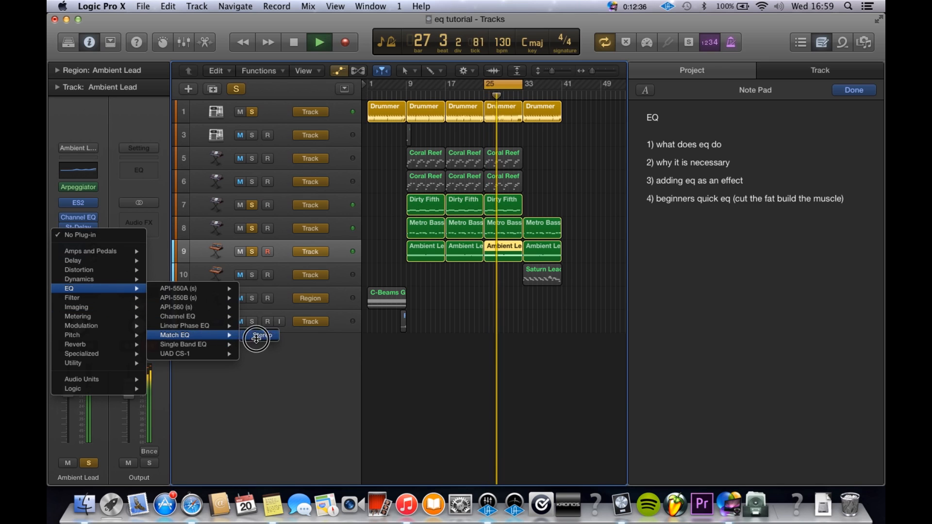
left_click(257, 334)
left_click(125, 140)
left_click_drag(330, 49, 514, 60)
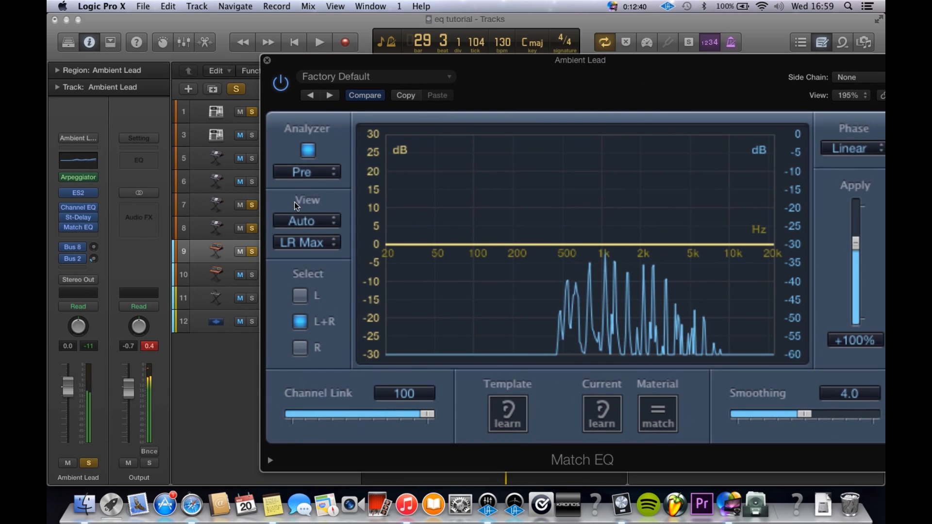
Solo only the Ambient Lead track and play it briefly to view its spectrum in the Match EQ.
left_click(252, 252, "alt")
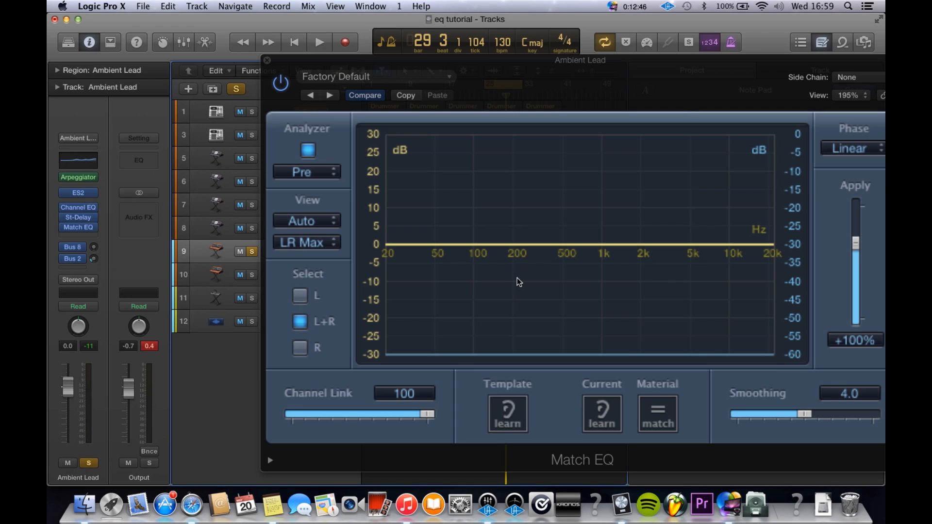
key("space")
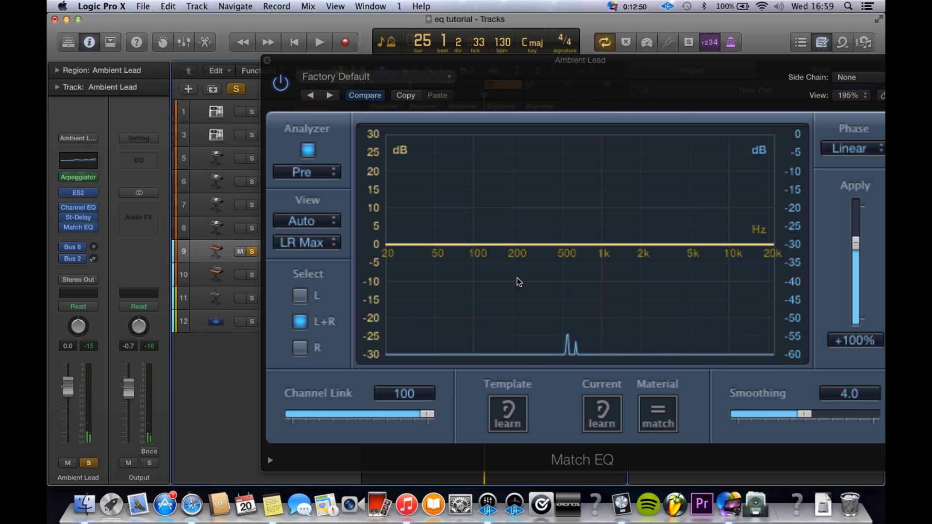
mouse_move(413, 284)
left_mouse_down()
mouse_move(427, 190)
mouse_move(409, 291)
mouse_move(421, 257)
mouse_move(415, 285)
left_mouse_up()
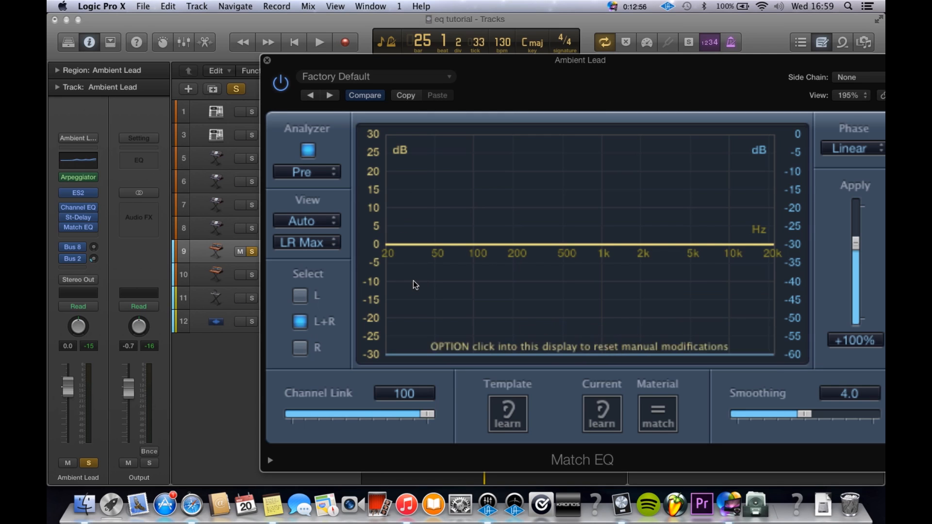
Play the Ambient Lead and try cutting its lows in the Match EQ, down to -30 dB below about 90 Hz.
key("space")
left_click_drag(427, 245, 429, 284)
left_click(220, 451)
key("space")
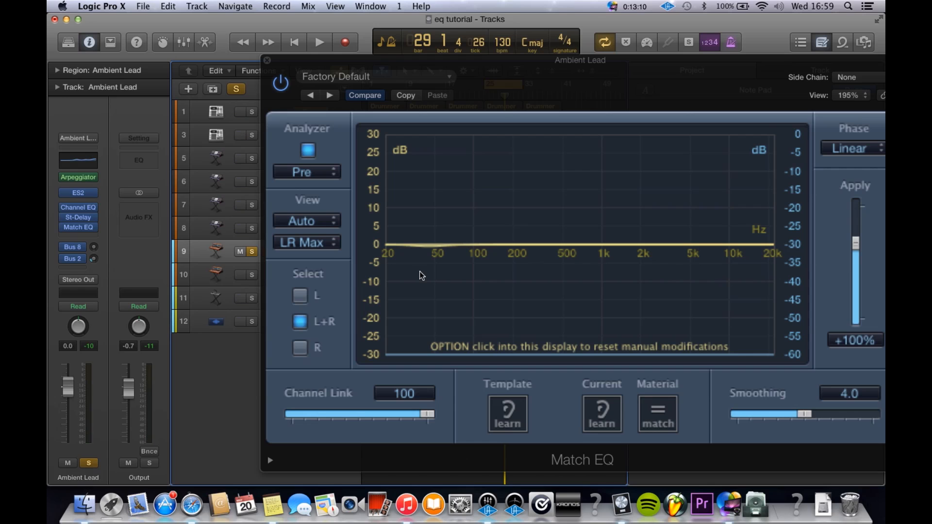
left_click_drag(438, 284, 388, 291)
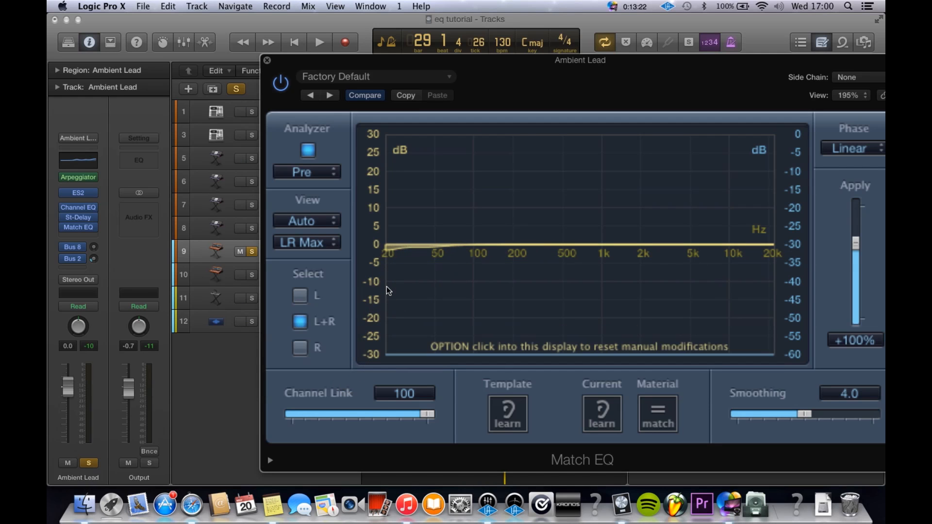
key("space")
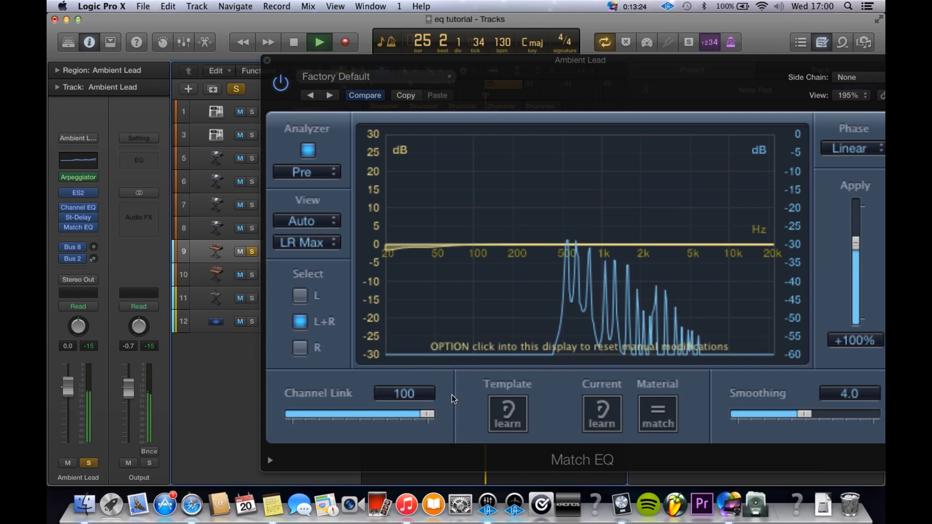
left_click_drag(425, 276, 380, 401)
left_click_drag(470, 301, 459, 395)
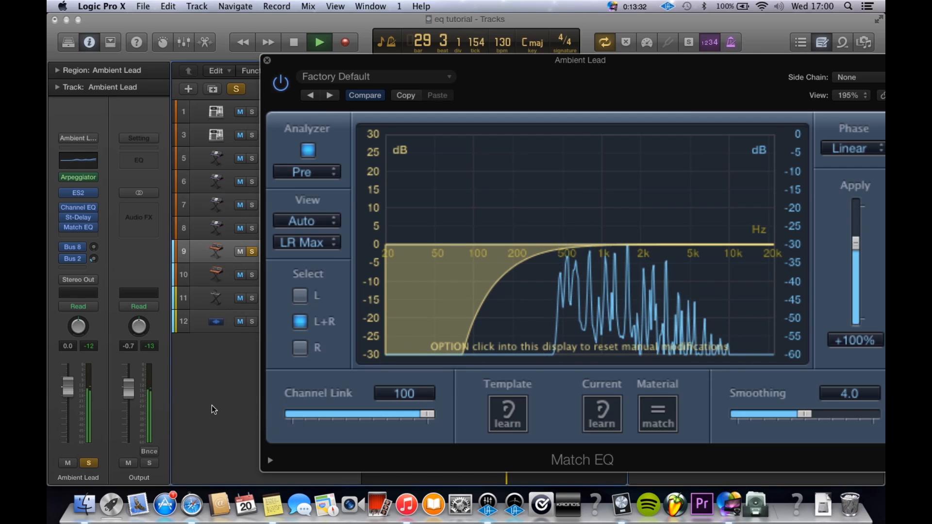
key("space")
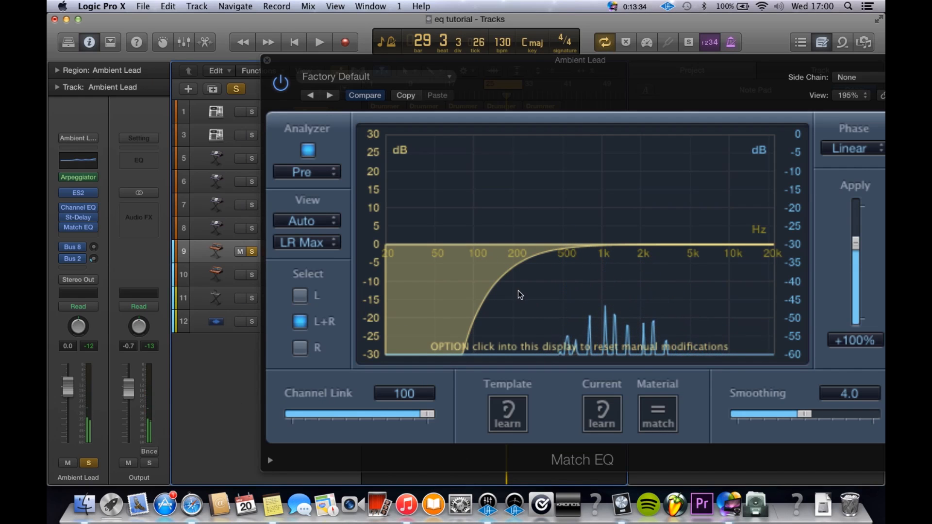
Try an extreme Match EQ curve with a boost of about 19 dB near 1.1 kHz and a cut of about 24 dB near 3.5 kHz.
left_click_drag(519, 295, 509, 204)
left_click_drag(558, 228, 565, 302)
left_click_drag(535, 289, 530, 312)
left_click_drag(649, 232, 649, 216)
left_click_drag(660, 233, 671, 282)
left_click_drag(577, 256, 576, 316)
left_click_drag(668, 212, 668, 310)
left_click_drag(609, 321, 609, 189)
left_click_drag(564, 215, 568, 98)
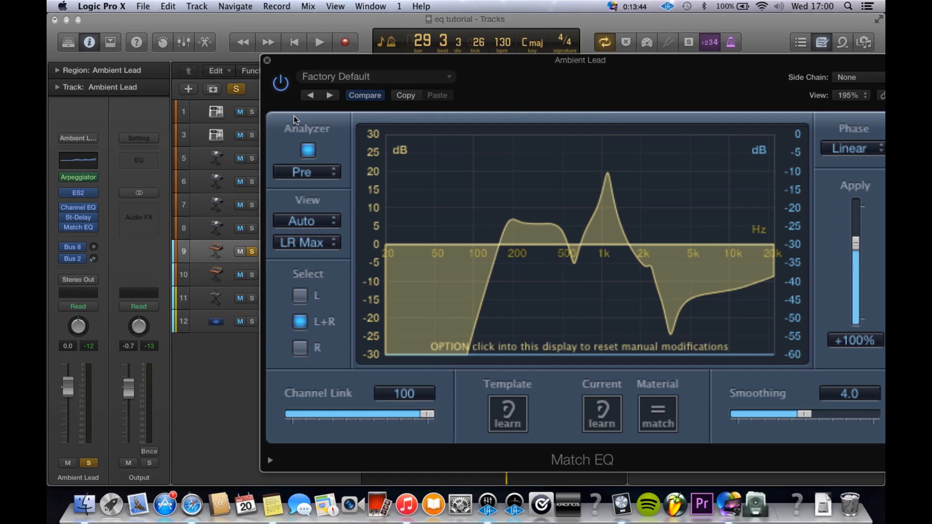
Try boosting the Ambient Lead's Channel EQ by 10.5 dB at 220 Hz and 13.5 dB at 860 Hz, and restore its settings with Compare.
left_click(79, 209)
left_click_drag(379, 202, 316, 152)
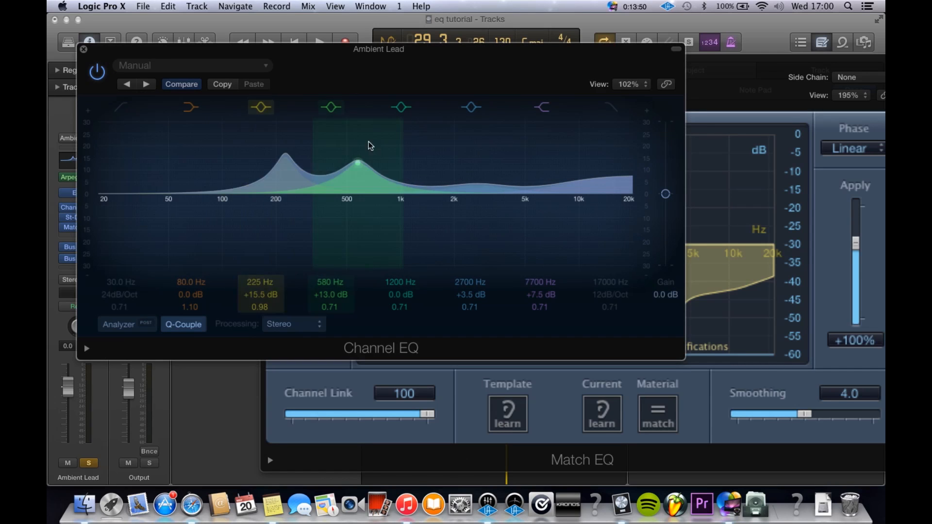
left_click_drag(369, 141, 399, 141)
left_click_drag(318, 153, 312, 165)
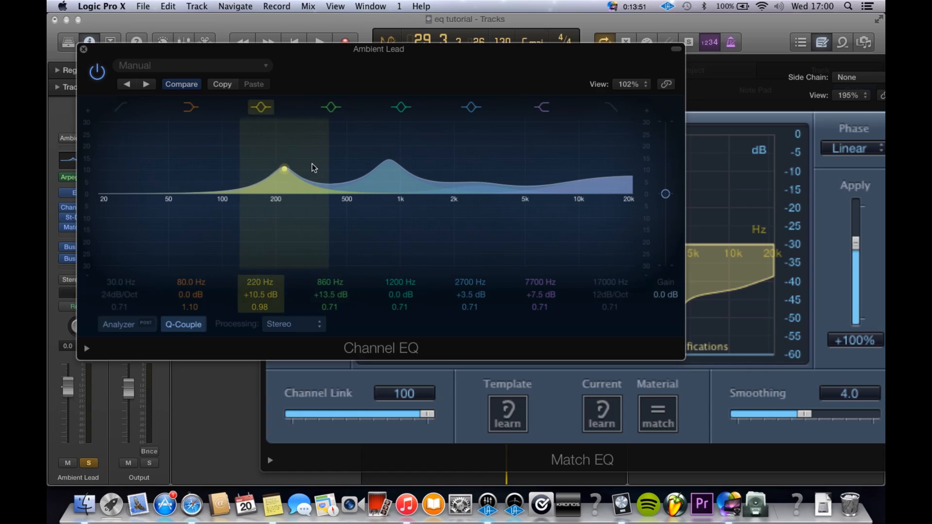
left_click(180, 85)
Reset the Ambient Lead's Match EQ curve with Compare, and play the loop with its analyzer turned on.
left_click(731, 190)
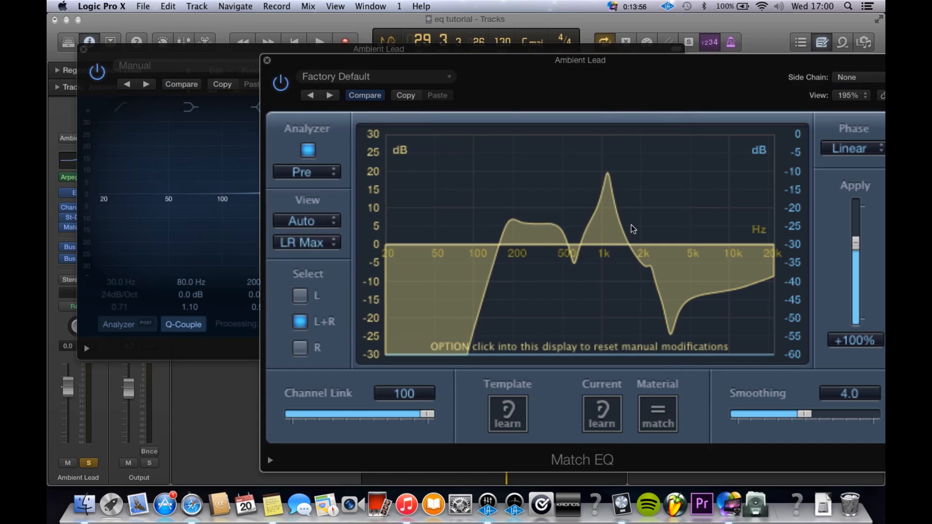
left_click(357, 97)
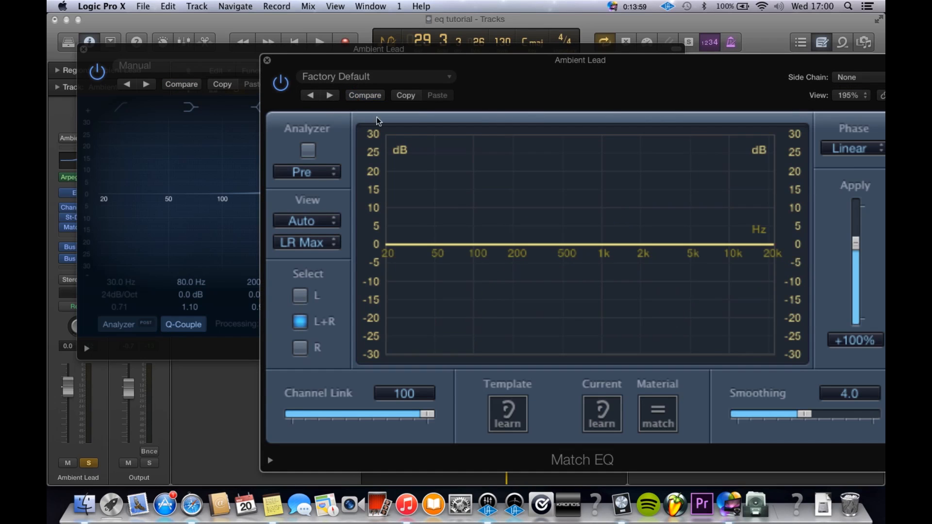
left_click(307, 150)
key("space")
Shape the Match EQ to cut everything below about 450 Hz, boost about 5 dB near 650 Hz and 3.5 kHz, and cut about 17 dB near 18 kHz.
left_click_drag(388, 244, 386, 318)
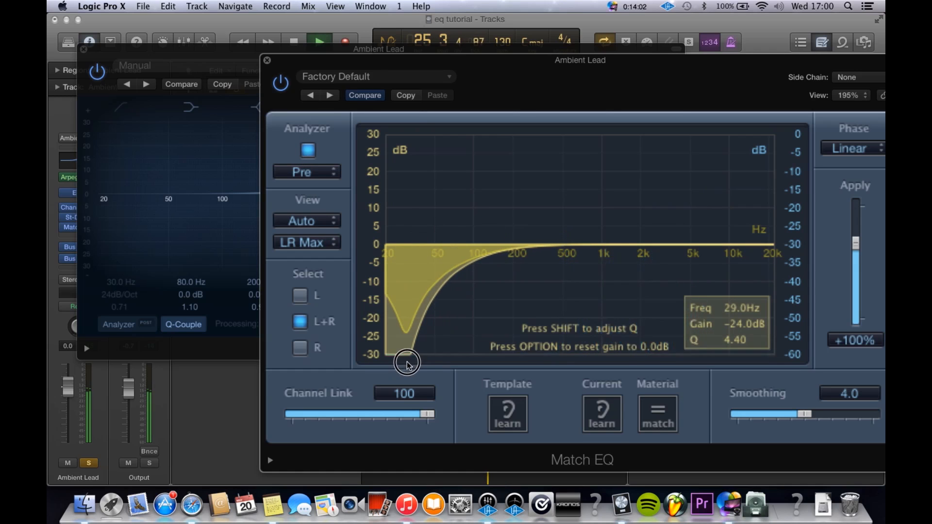
left_click_drag(494, 260, 440, 426)
left_click_drag(526, 272, 472, 414)
left_click_drag(525, 291, 481, 395)
left_click_drag(597, 271, 578, 280)
left_click_drag(668, 283, 624, 270)
left_click_drag(743, 262, 772, 305)
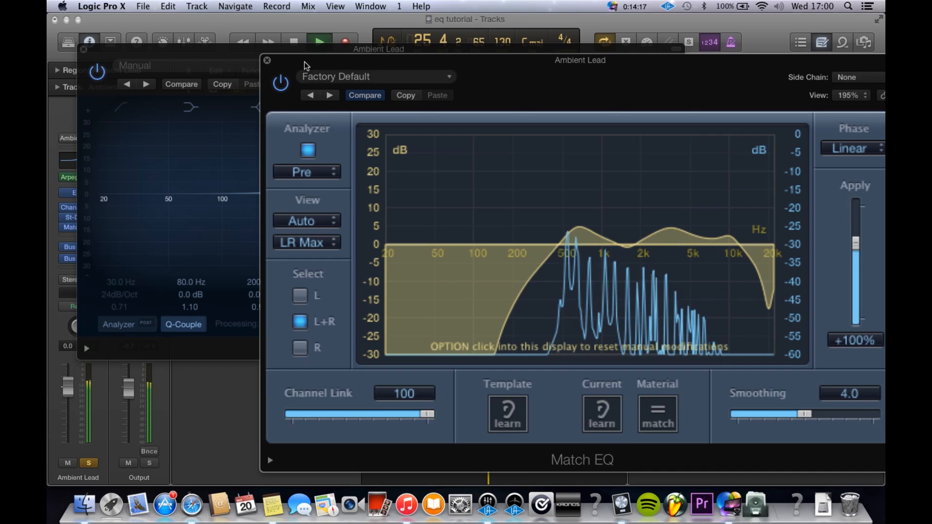
Unsolo the Ambient Lead and compare the full mix with its Match EQ bypassed and enabled.
left_click(287, 82)
left_click(89, 464)
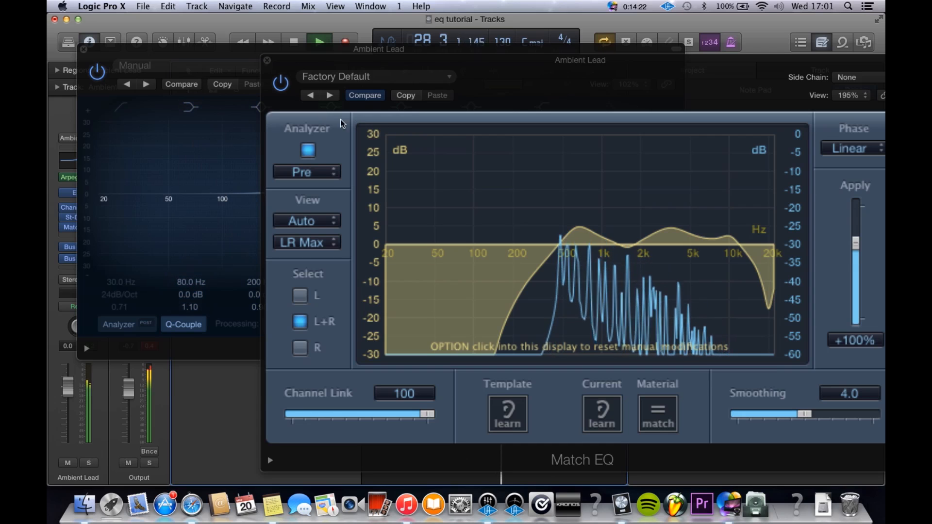
left_click(278, 84)
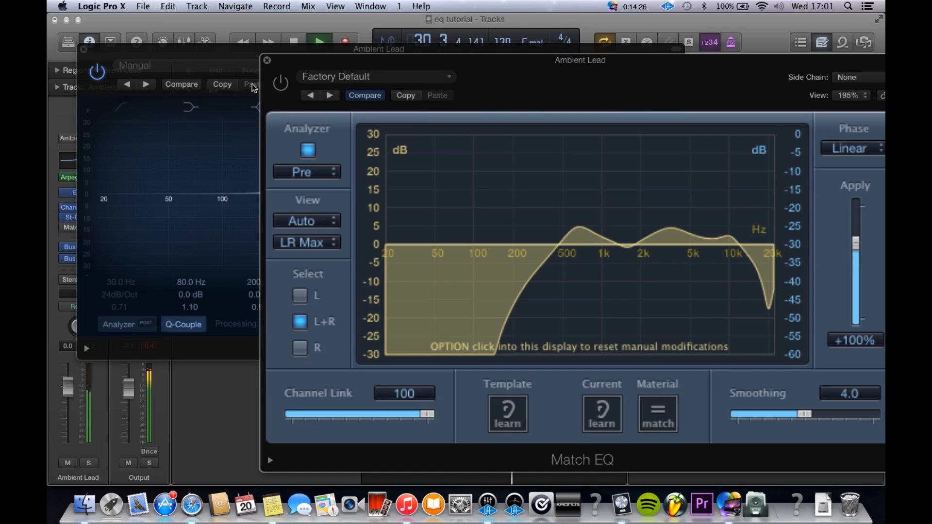
left_click(276, 86)
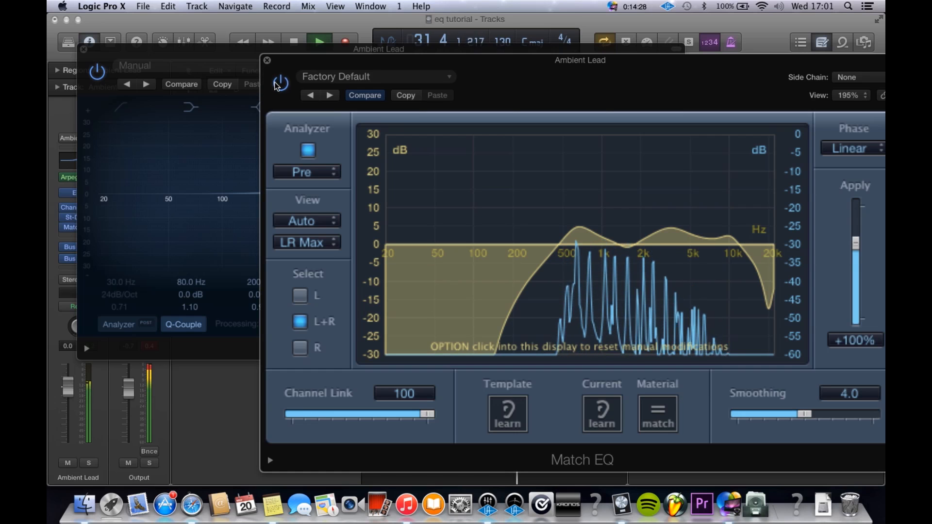
Boost the Ambient Lead's Match EQ by about 4 dB at 1580 Hz and widen the upper boost to about 6 dB around 5 kHz.
left_click_drag(625, 256, 627, 237)
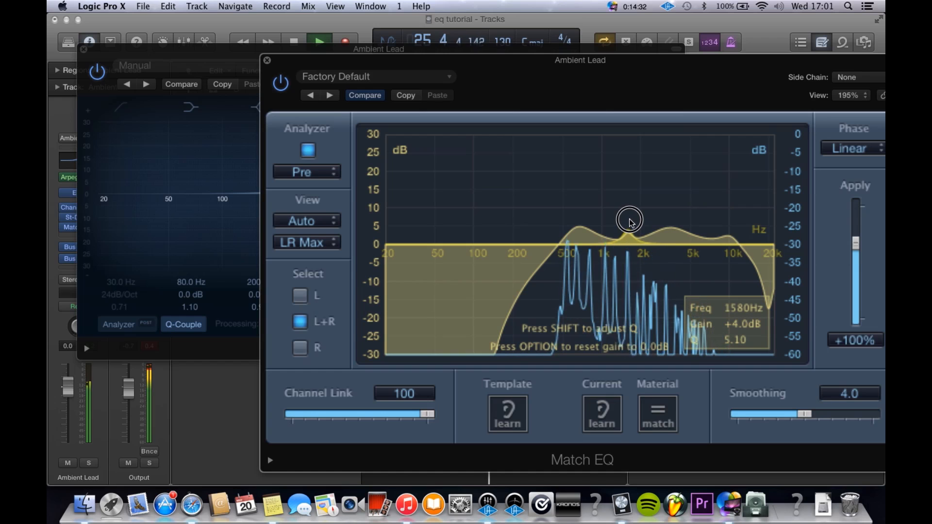
left_click_drag(629, 220, 630, 222)
mouse_move(695, 262)
left_mouse_down()
mouse_move(696, 251)
mouse_move(701, 259)
left_mouse_up()
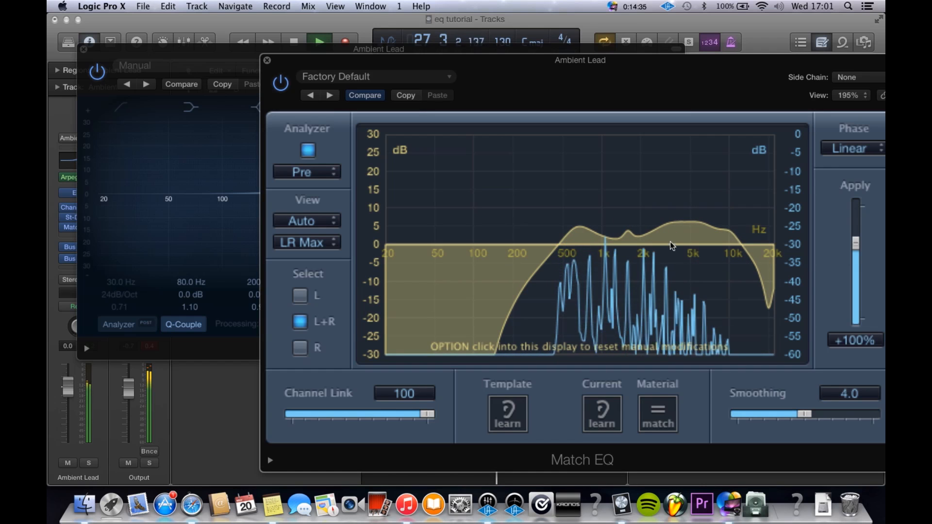
Compare the full mix with the Match EQ bypassed and enabled, close the Channel EQ window, and stop playback.
left_click(280, 83)
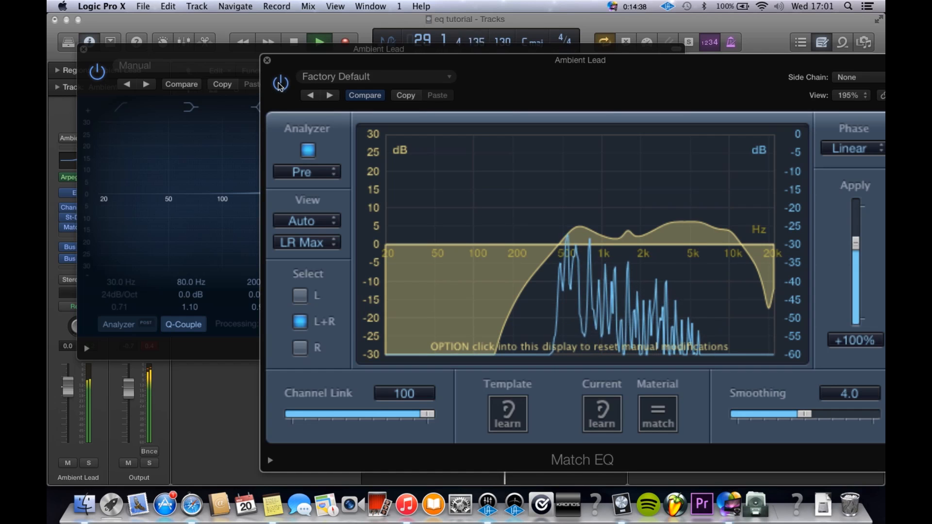
left_click(84, 49)
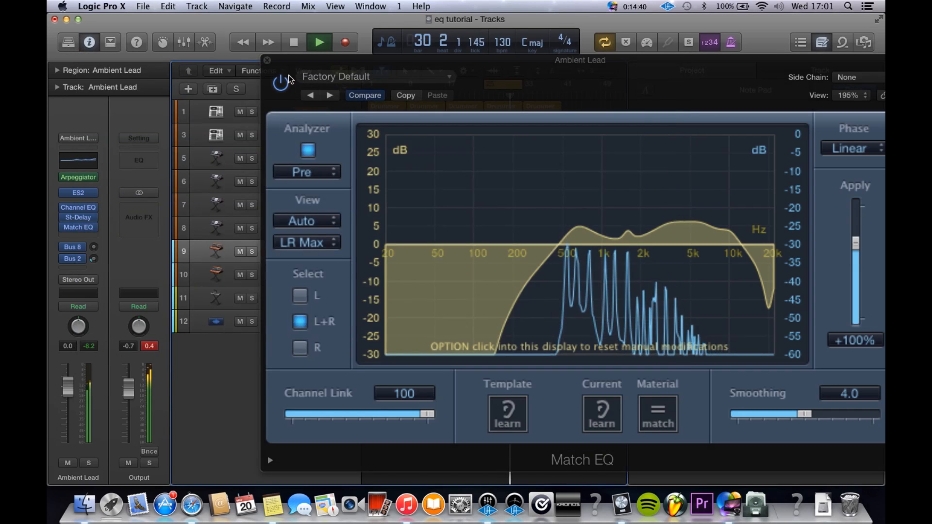
left_click(281, 85)
left_click(280, 85)
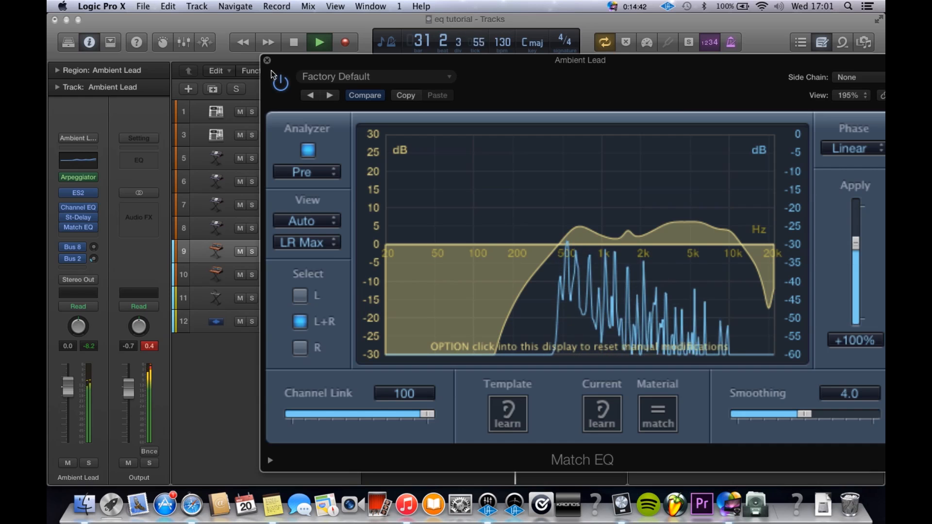
left_click(214, 393)
key("space")
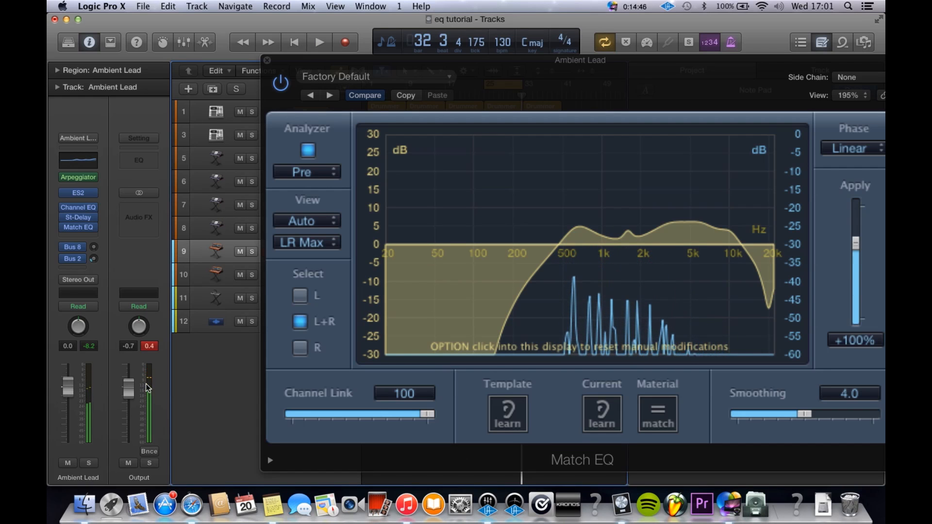
Lower the Ambient Lead's volume to -2.0 dB and play the full mix.
left_click_drag(62, 393, 62, 394)
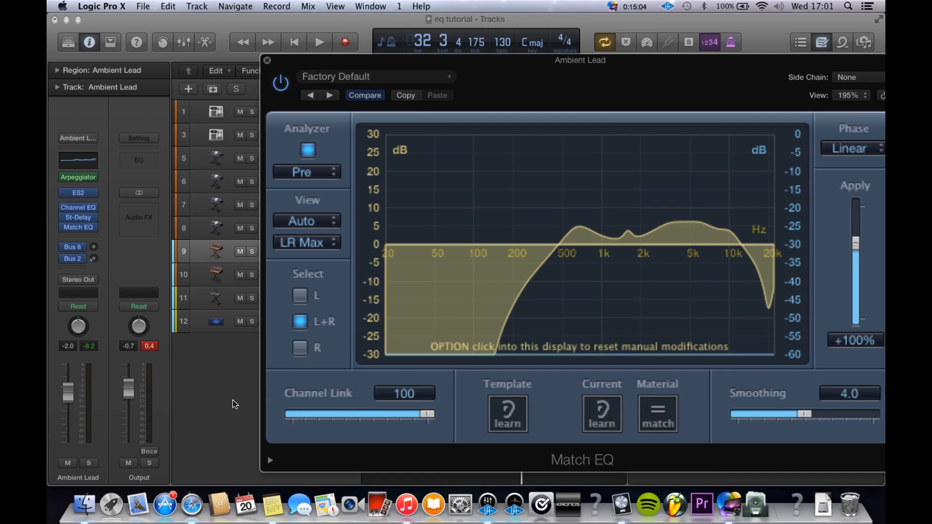
left_click(205, 400)
key("space")
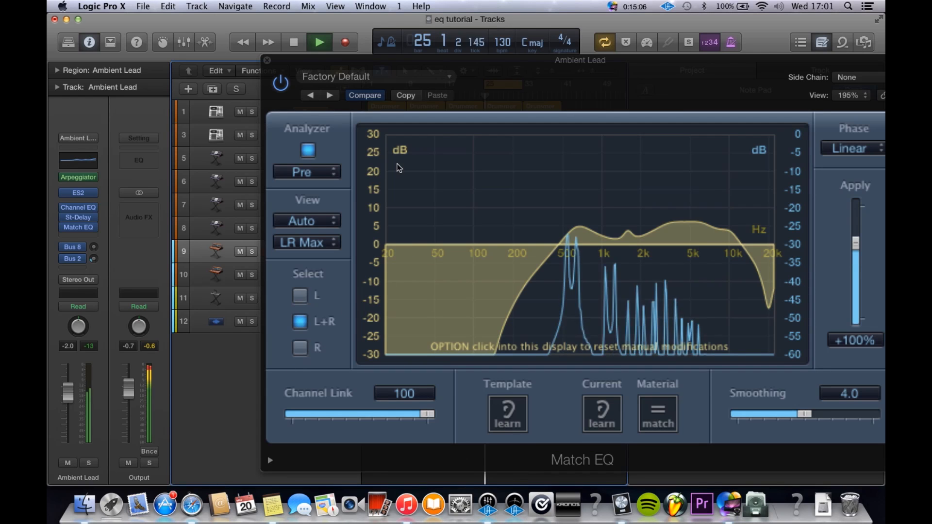
Recheck the mix at the lowered lead volume with the Match EQ toggled, leave it enabled, and close its window.
left_click(324, 127)
mouse_move(74, 401)
left_mouse_down()
mouse_move(70, 388)
mouse_move(72, 407)
left_mouse_up()
left_click(282, 85)
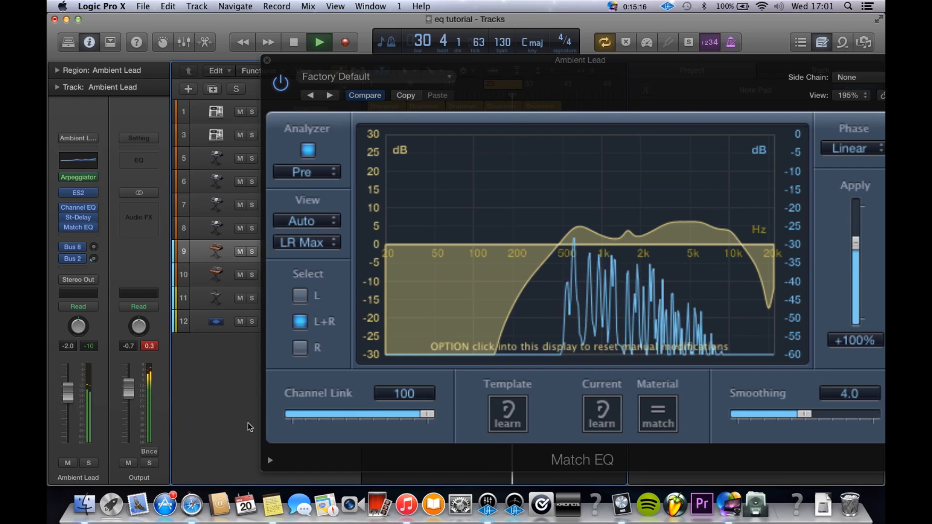
key("space")
left_click(267, 60)
Solo the 80s Wave Synth track and insert a stereo Match EQ after its Limiter.
left_click(339, 179)
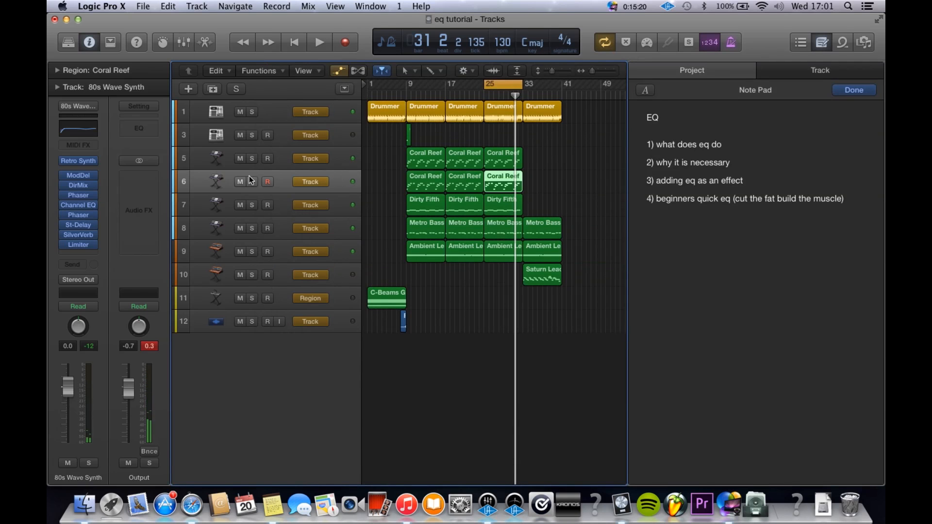
left_click(252, 182)
left_click(80, 254)
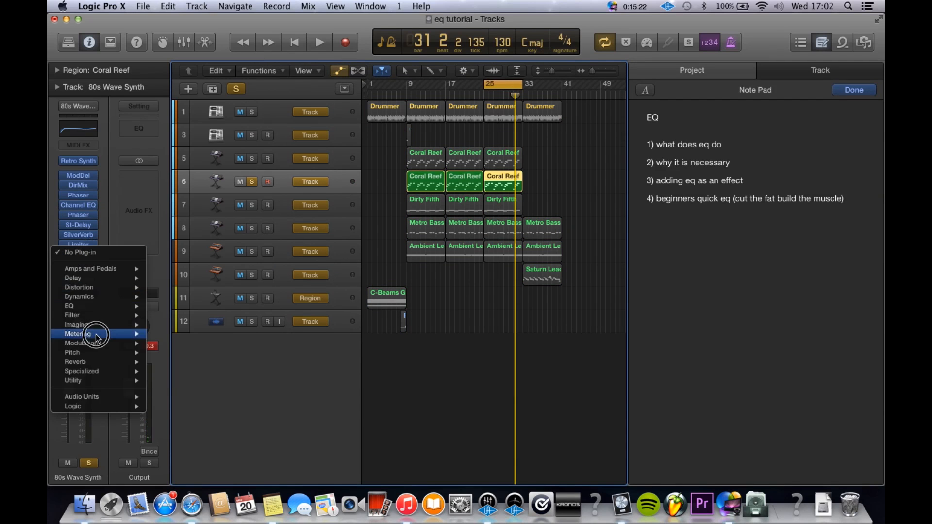
mouse_move(131, 306)
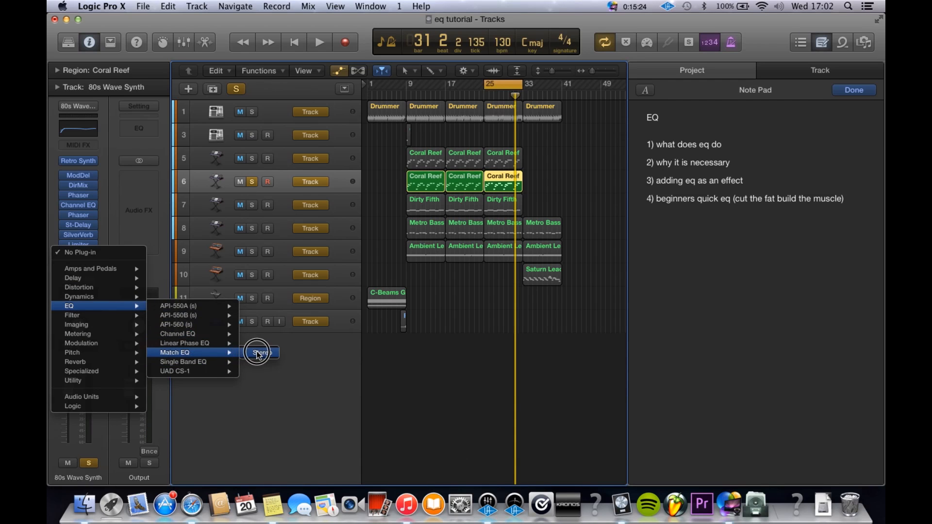
left_click(258, 352)
With playback and the analyzer on, cut the synth's lows below about 500 Hz, boost about 7 dB near 1.4 kHz, and cut about 17 dB near 18 kHz.
key("space")
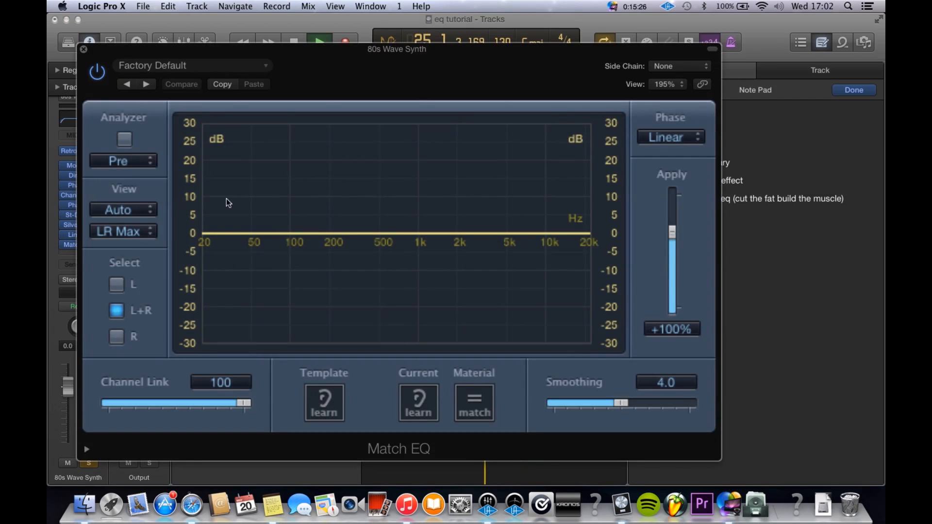
left_click(130, 143)
left_click_drag(232, 246, 194, 384)
left_click_drag(352, 287, 287, 372)
left_click_drag(422, 270, 436, 233)
left_click_drag(512, 250, 514, 243)
left_click_drag(586, 251, 587, 285)
Compare the synth with the Match EQ bypassed, dip its curve to about -4 dB near 3.5 kHz, and deepen the 18 kHz cut to -30 dB.
left_click(97, 72)
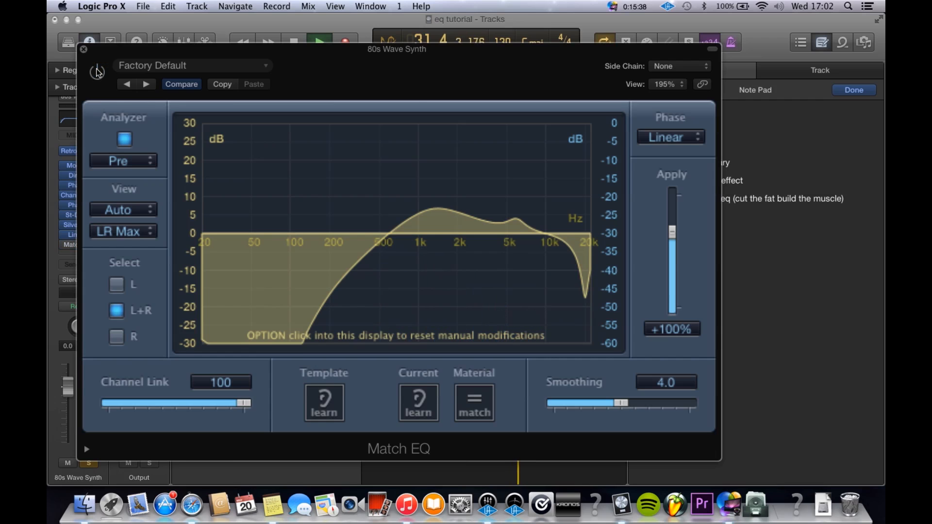
left_click_drag(478, 247, 488, 266)
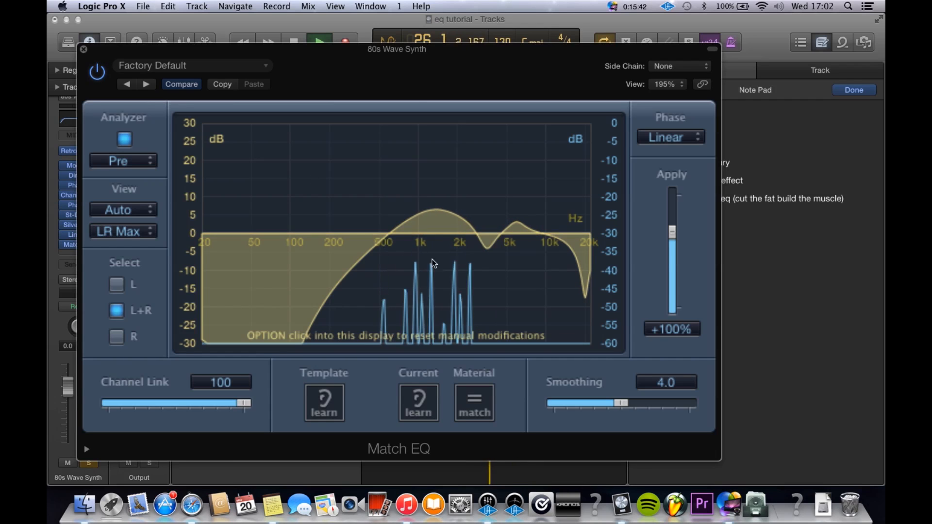
left_click(94, 75)
left_click_drag(573, 273, 584, 347)
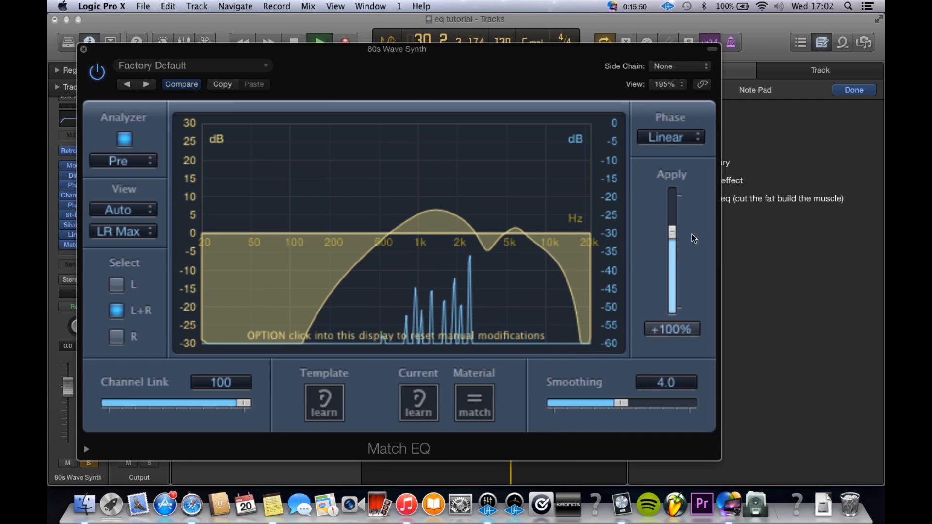
Set the synth Match EQ's Apply amount to +124% and play the track.
mouse_move(671, 234)
left_mouse_down()
mouse_move(664, 522)
mouse_move(675, 431)
mouse_move(669, 137)
mouse_move(662, 240)
left_mouse_up()
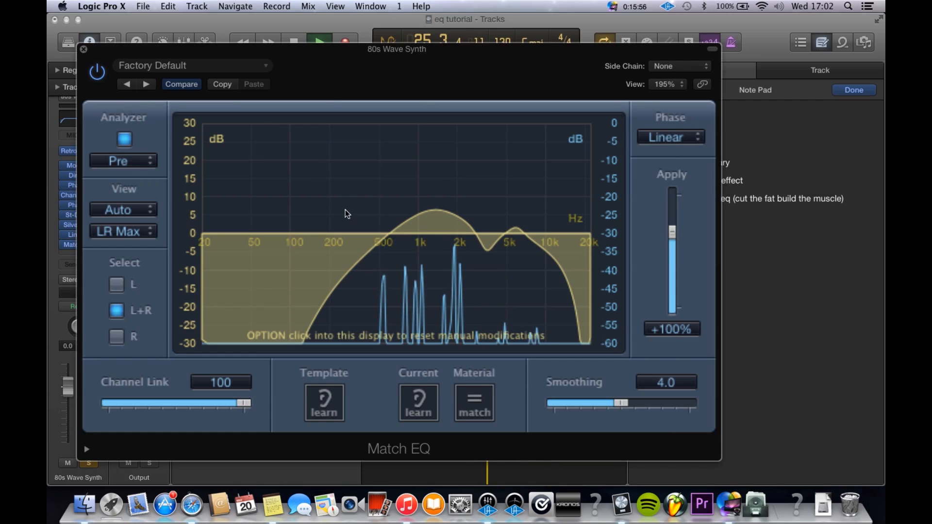
left_click(869, 348)
key("space")
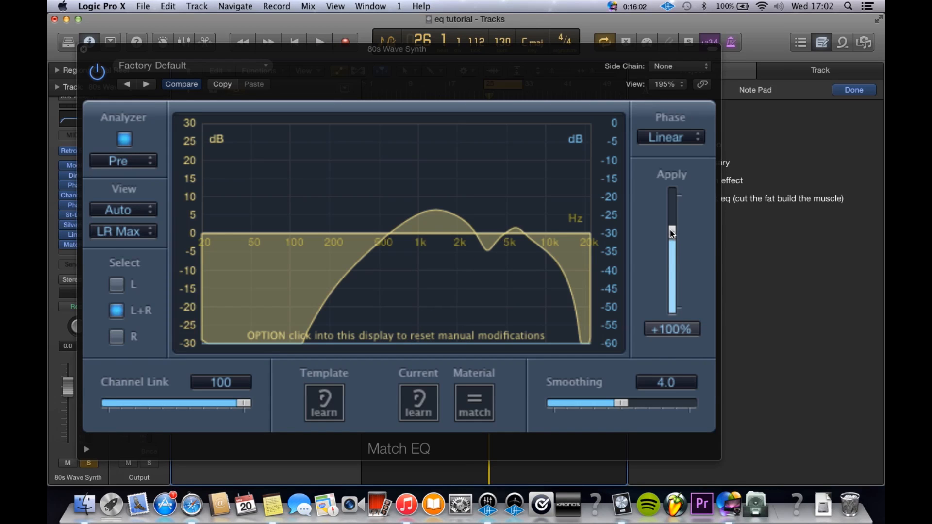
mouse_move(673, 231)
left_mouse_down()
mouse_move(670, 188)
mouse_move(665, 313)
mouse_move(670, 213)
mouse_move(675, 218)
left_mouse_up()
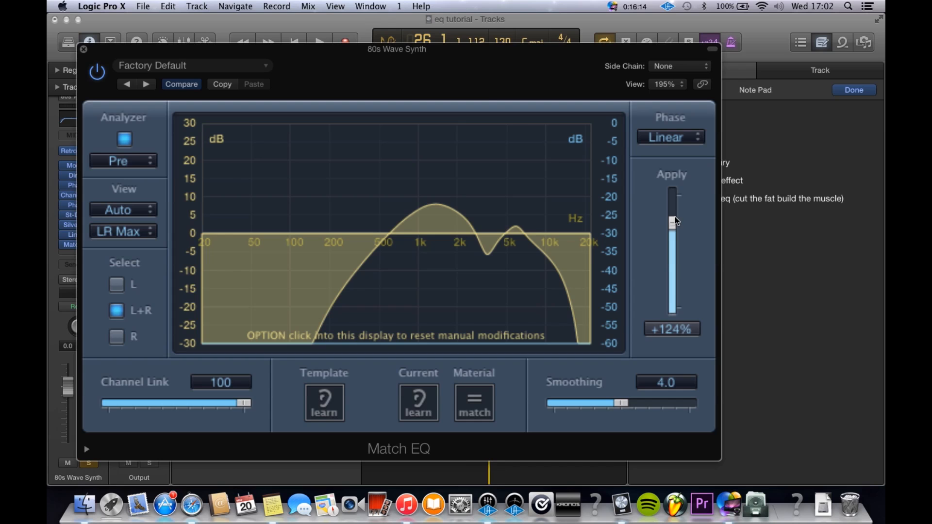
key("space")
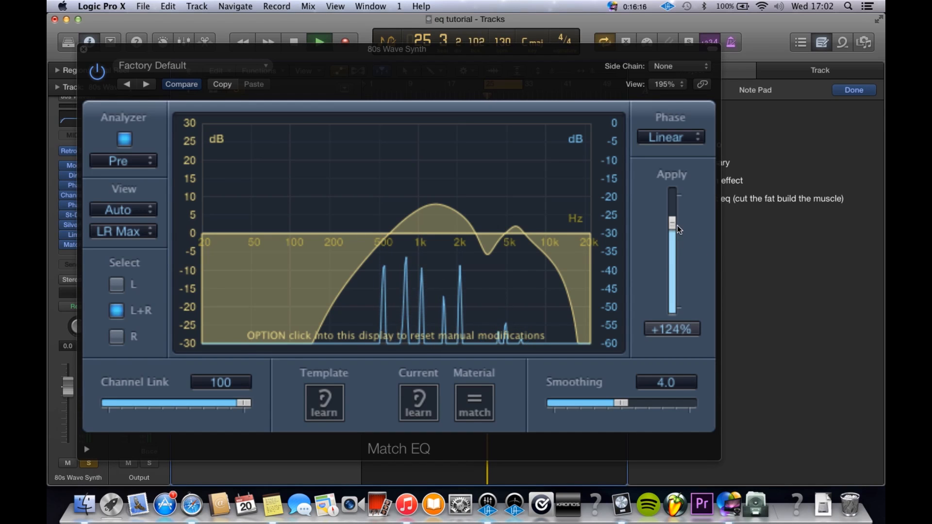
Audition the synth's Match EQ with Apply at -100%, set it to +118%, save the project and close the plug-in.
left_click_drag(677, 226, 675, 316)
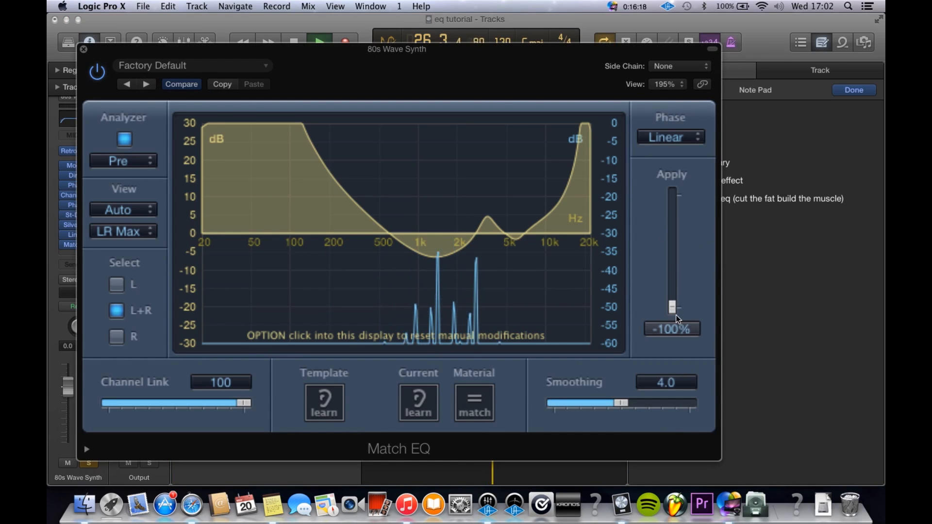
left_click_drag(673, 309, 689, 229)
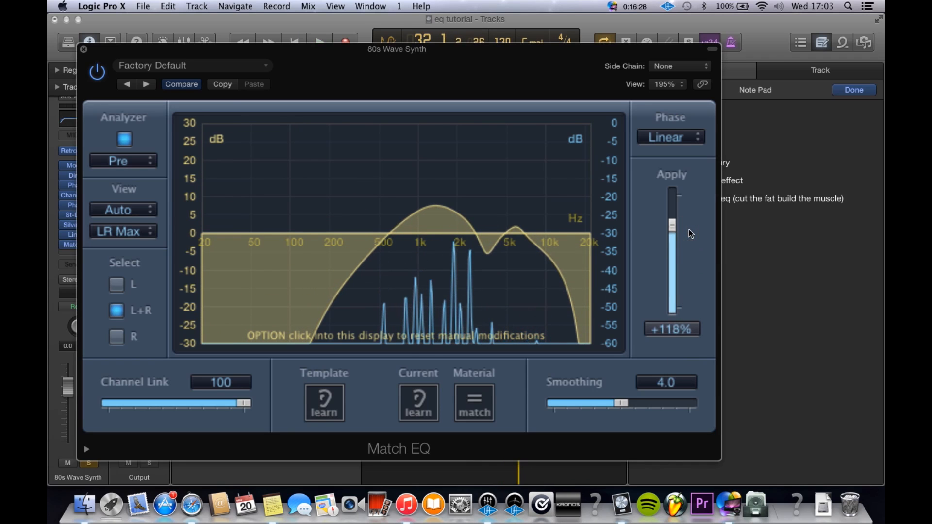
left_click(879, 252)
key("super+s")
left_click(672, 224)
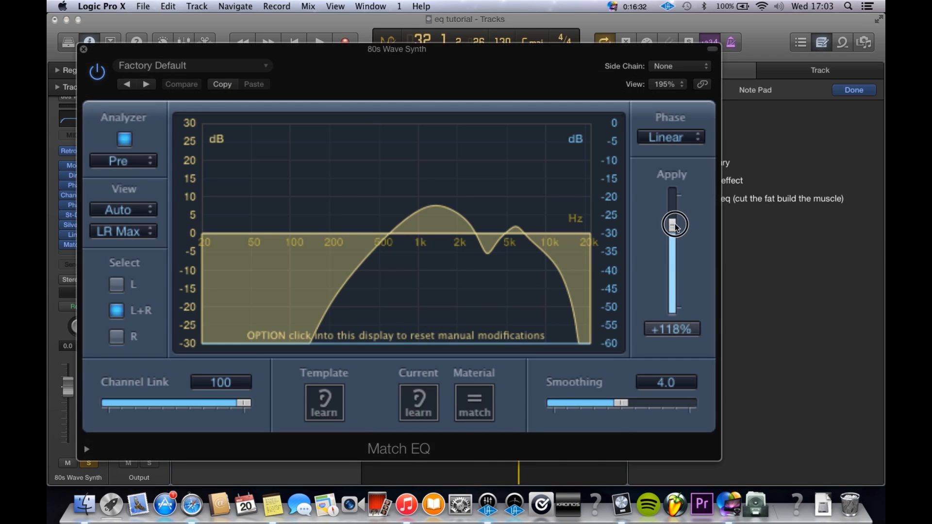
left_click(83, 49)
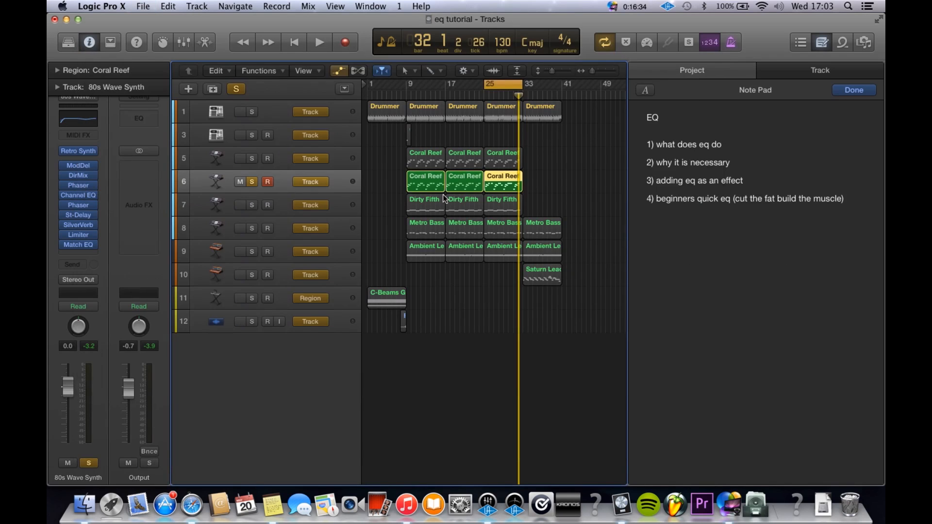
Unsolo the 80s Wave Synth, solo and play the Coral Reef track, and insert a stereo Match EQ after its Limiter.
left_click(252, 182)
left_click(280, 148)
left_click(252, 158)
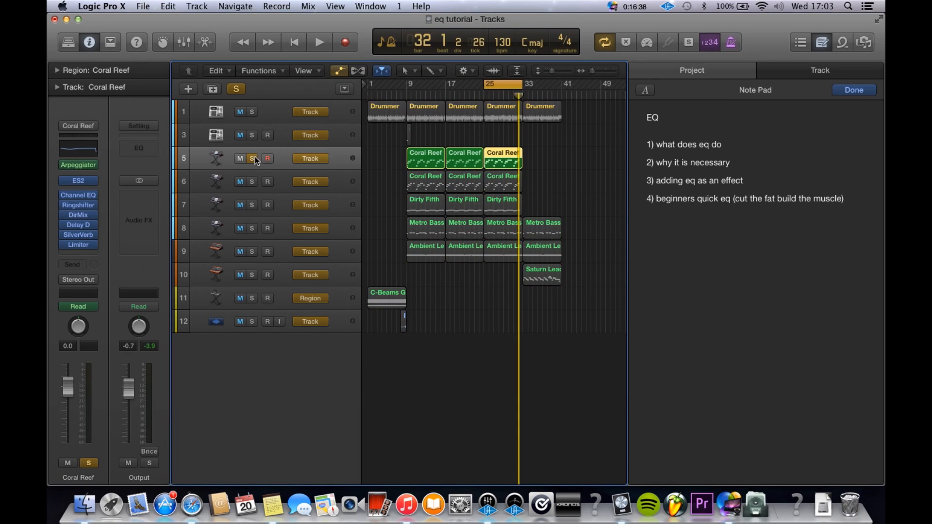
key("space")
left_click_drag(89, 252, 269, 355)
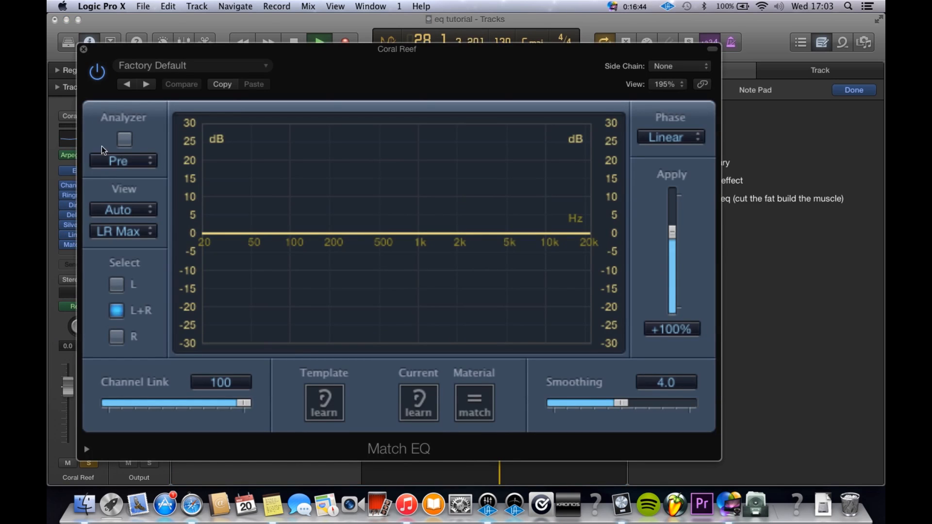
With the analyzer on, cut Coral Reef's lows below about 450 Hz and boost about 4 dB near 2.8 kHz and 13 kHz.
left_click(125, 140)
left_click_drag(293, 235, 224, 321)
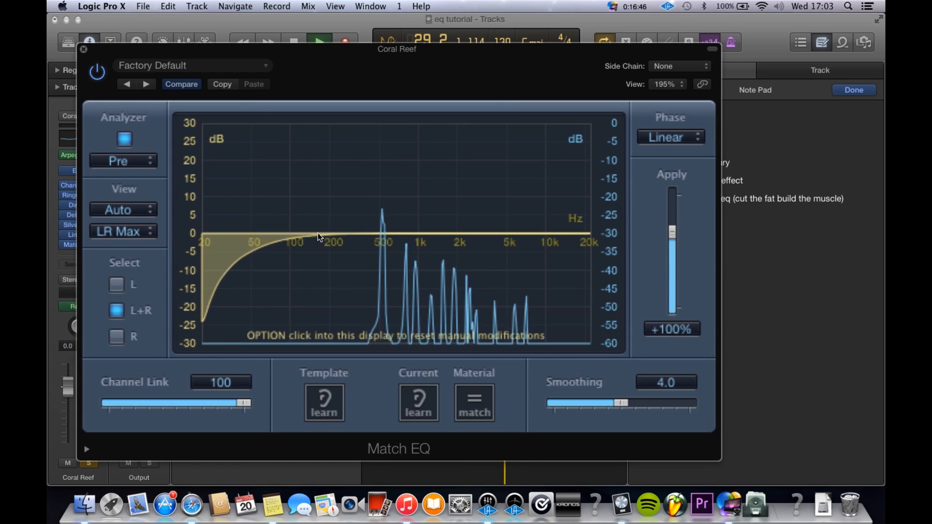
left_click_drag(227, 389, 415, 327)
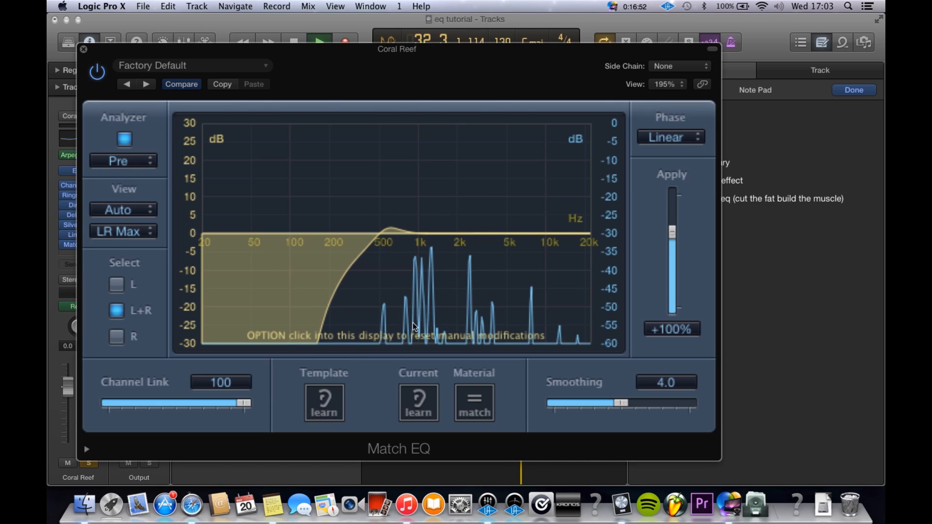
left_click_drag(419, 282, 481, 274)
left_click_drag(556, 262, 562, 228)
left_click_drag(513, 245, 510, 260)
left_click_drag(601, 260, 589, 264)
Audition Coral Reef's Match EQ with Apply at -100%, set it to +118%, and boost the curve about 5 dB near 1.2 kHz.
left_click_drag(672, 232, 664, 492)
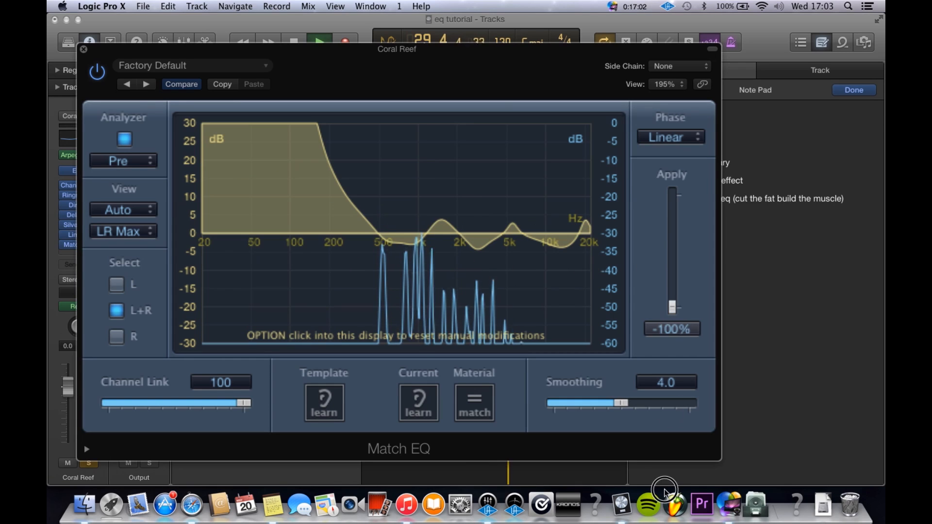
left_click_drag(673, 306, 671, 226)
left_click_drag(417, 258, 428, 253)
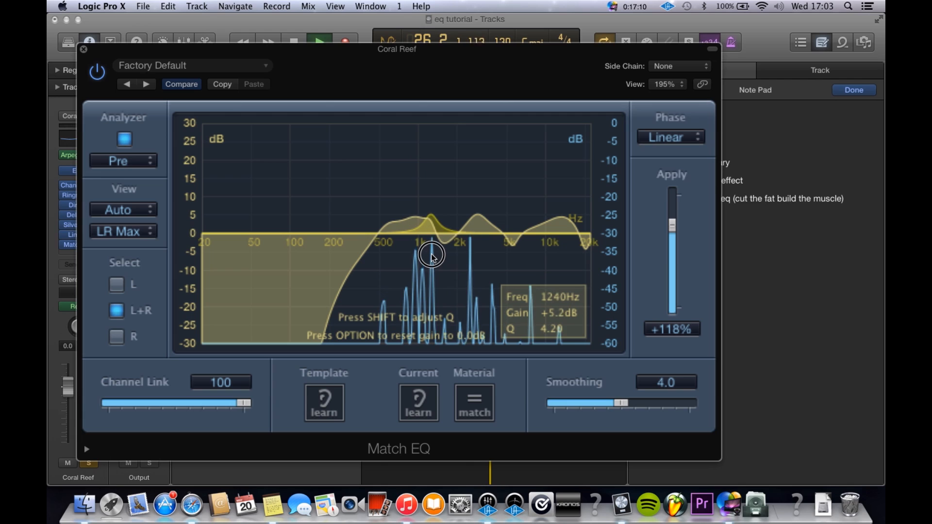
left_click_drag(431, 258, 433, 257)
mouse_move(440, 253)
left_mouse_down()
mouse_move(455, 256)
mouse_move(449, 246)
mouse_move(455, 257)
left_mouse_up()
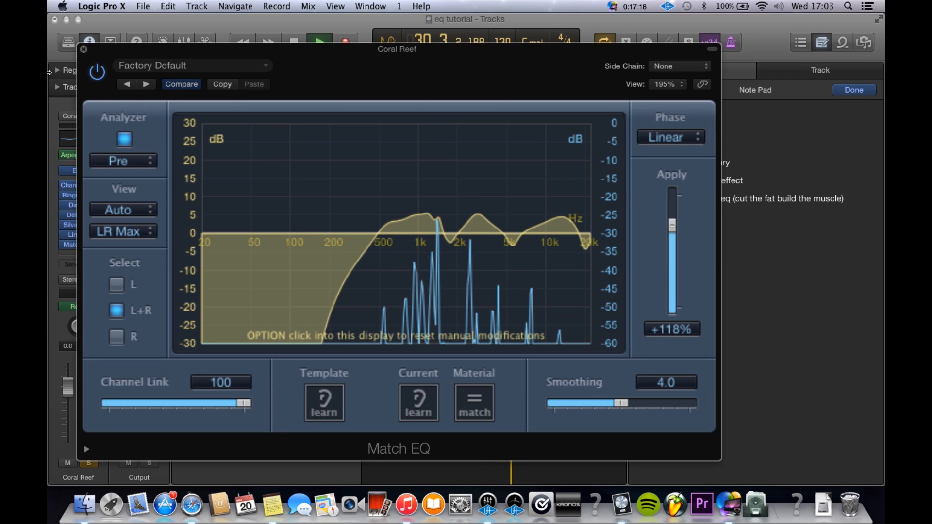
Compare Coral Reef with its Match EQ bypassed, close the plug-in, unsolo the track, play the full mix and select the Big Room track.
left_click_drag(108, 74, 113, 75)
left_click(106, 72)
left_click(89, 49)
left_click(255, 160)
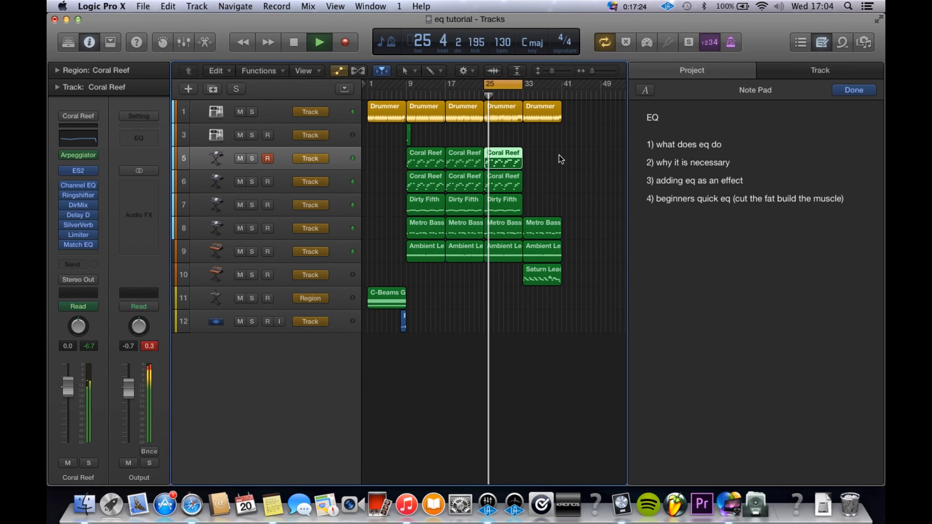
left_click(541, 160)
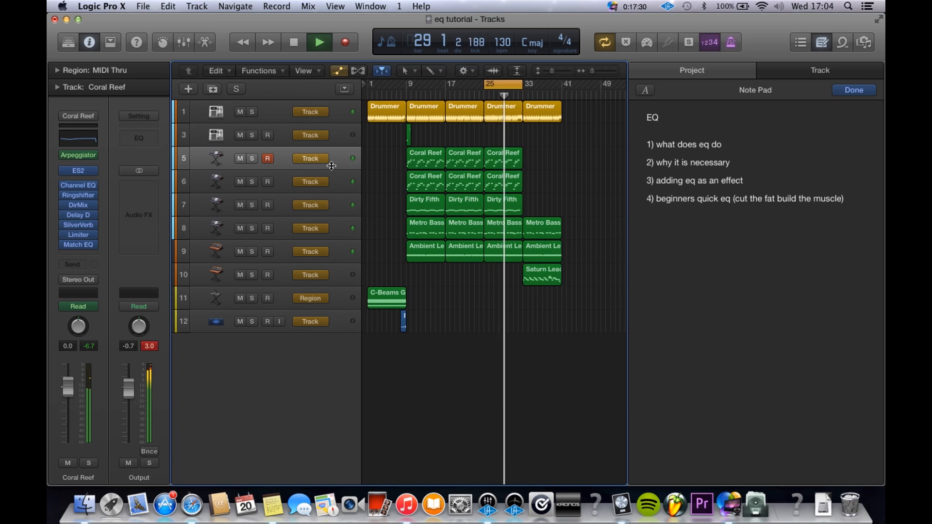
left_click(279, 105)
key("space")
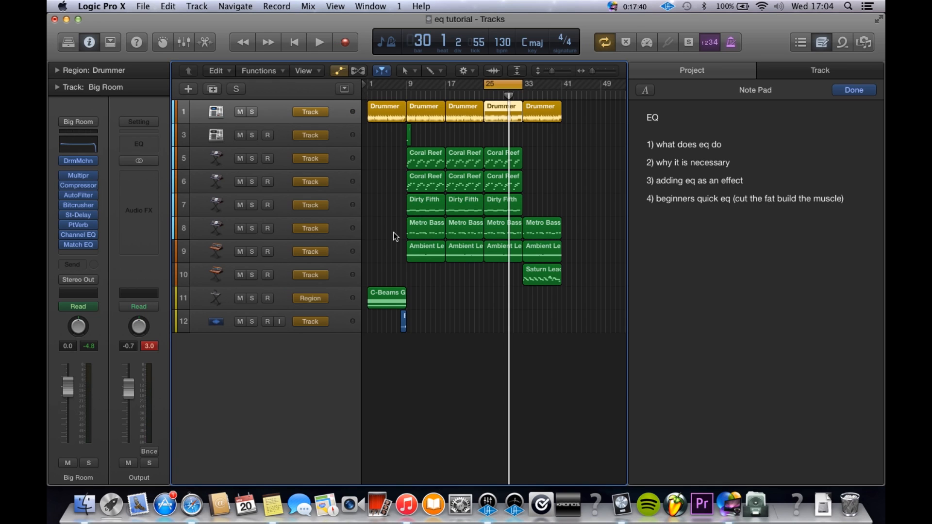
During playback, bypass the Match EQ on each equalized track from Big Room down to Ambient Lead, and stop playback.
key("space")
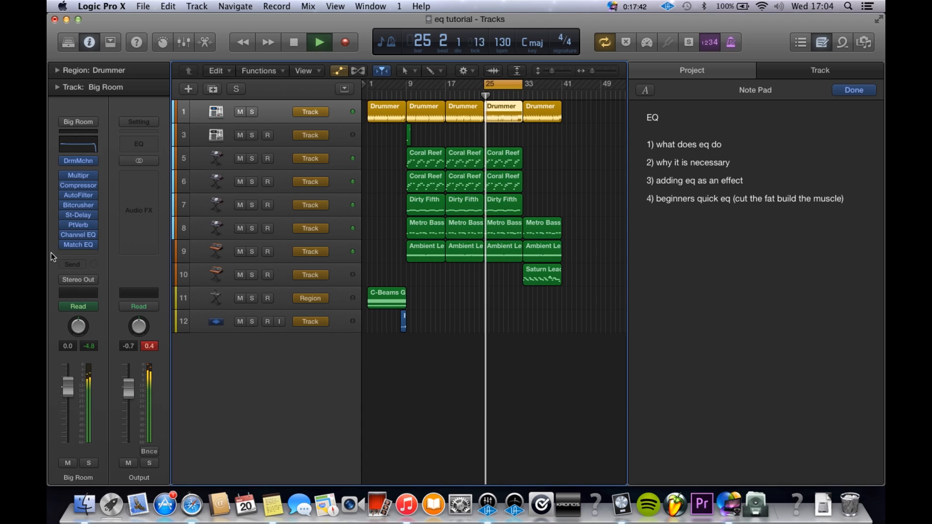
left_click(350, 162)
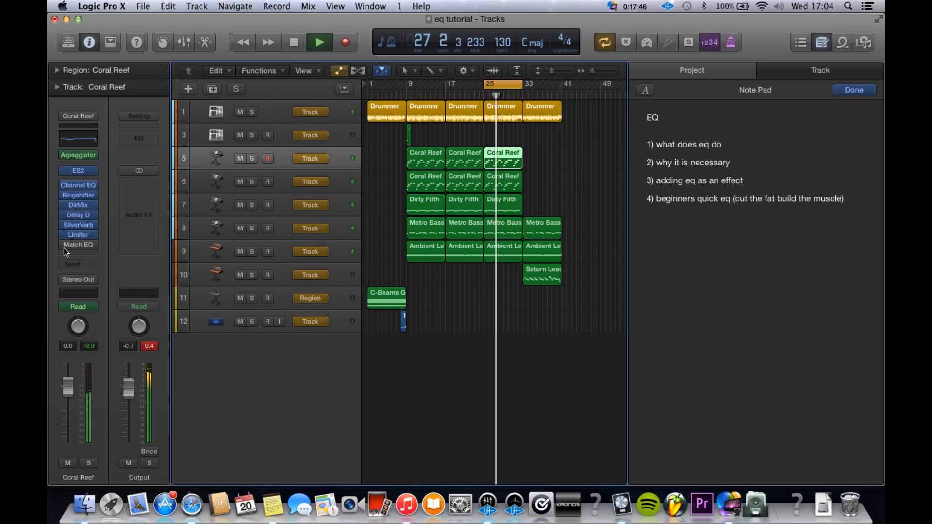
key("Down")
key("Down")
key("Down")
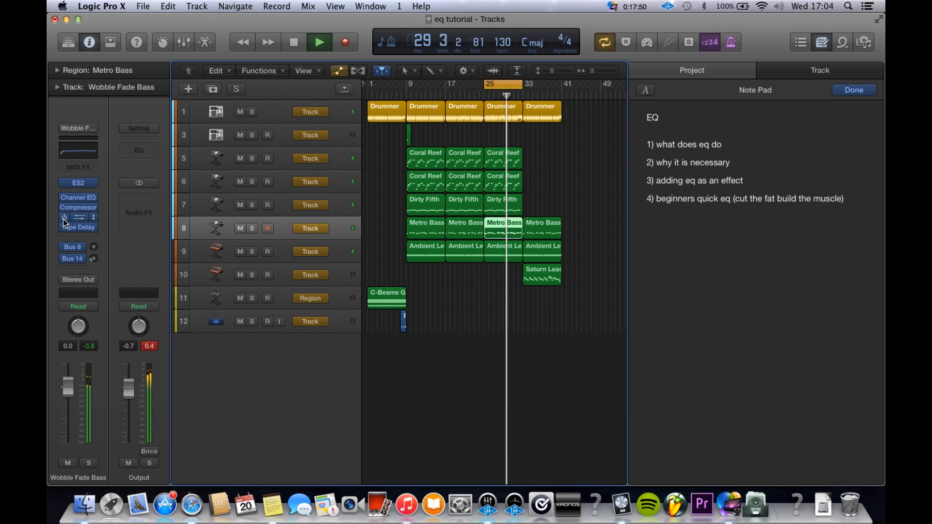
key("Down")
mouse_move(66, 221)
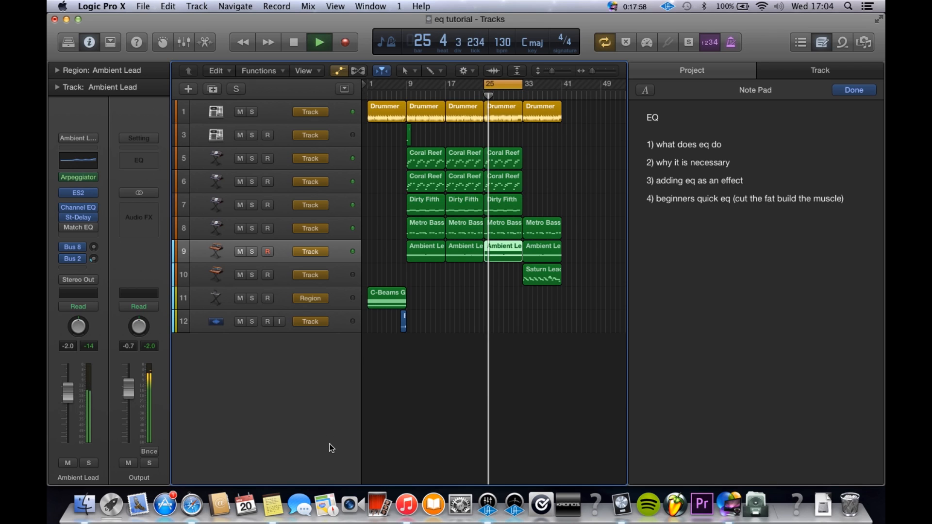
key("space")
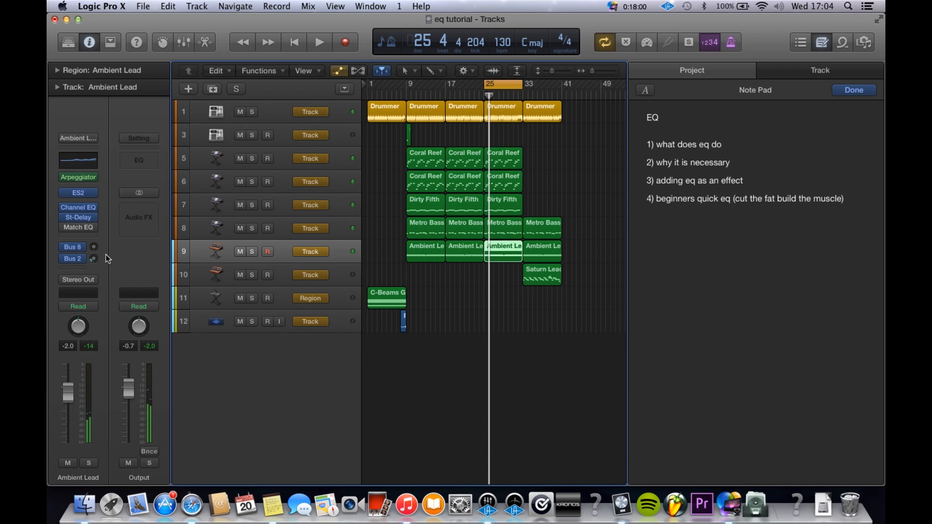
Play the mix and re-enable the Match EQ on each equalized track from Ambient Lead back up to Big Room.
key("space")
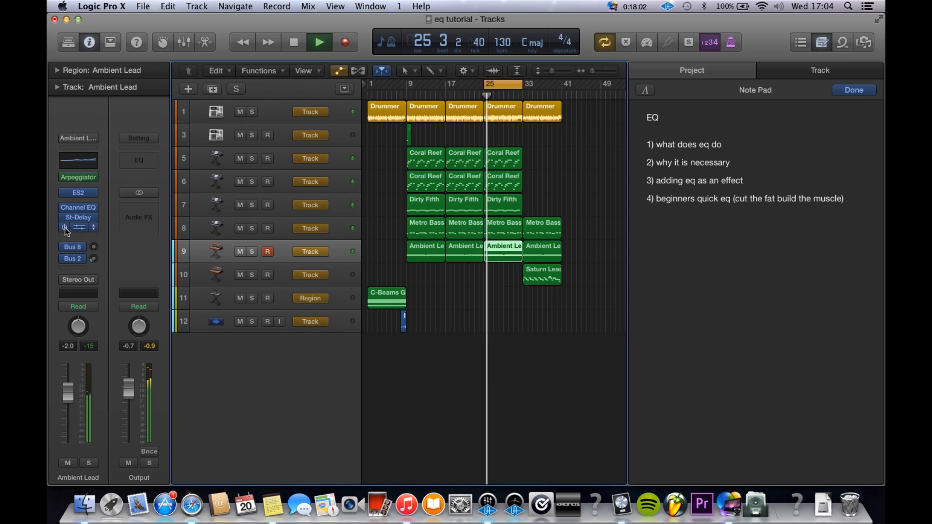
key("Up")
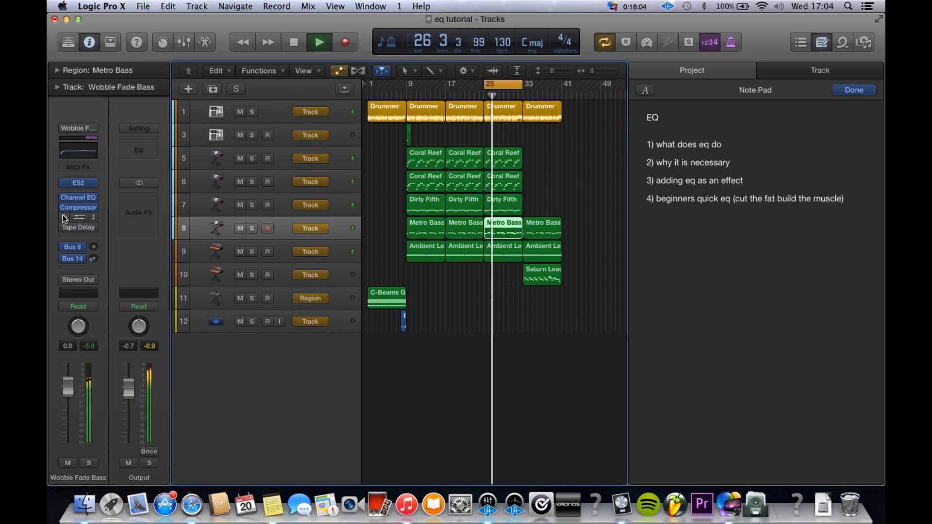
key("Up")
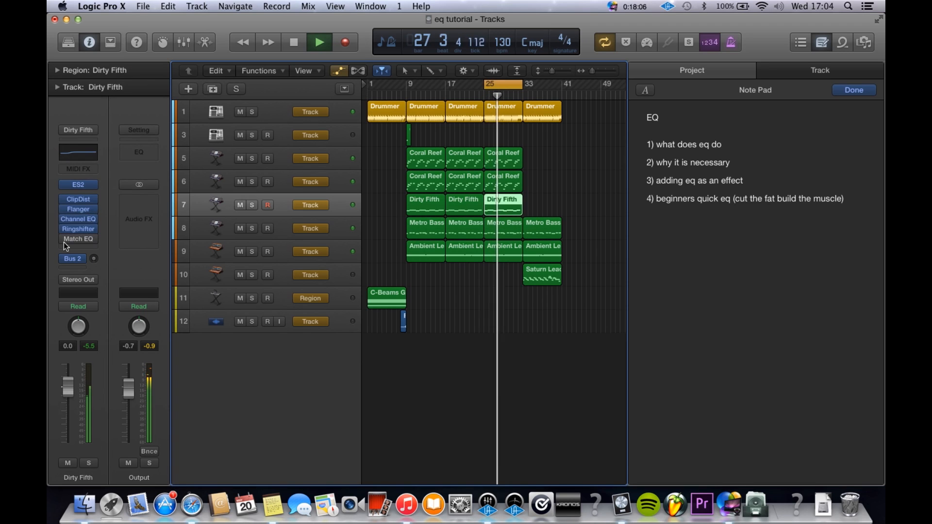
key("Up")
key("Up")
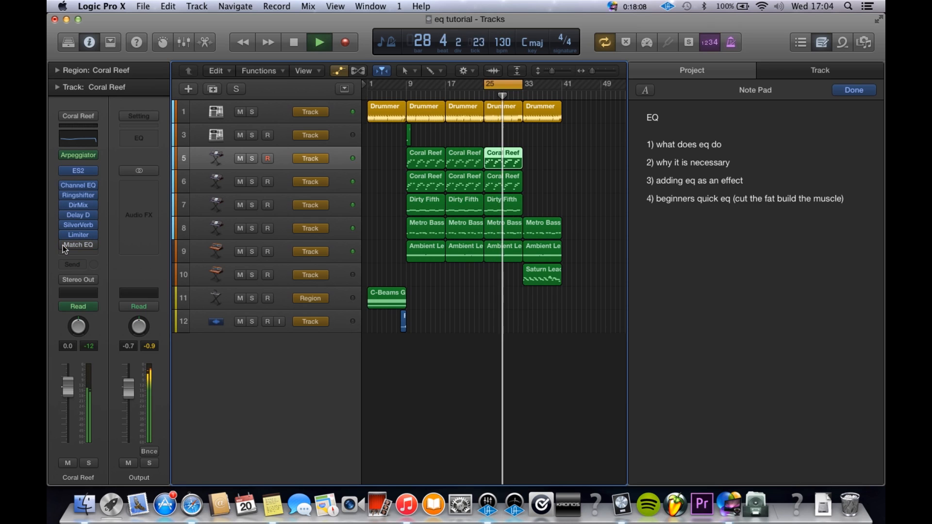
key("Up")
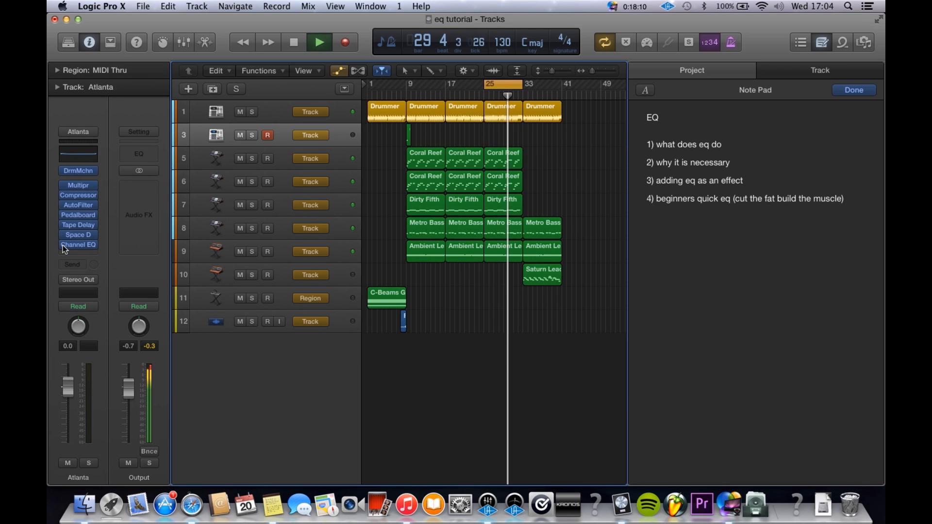
key("Up")
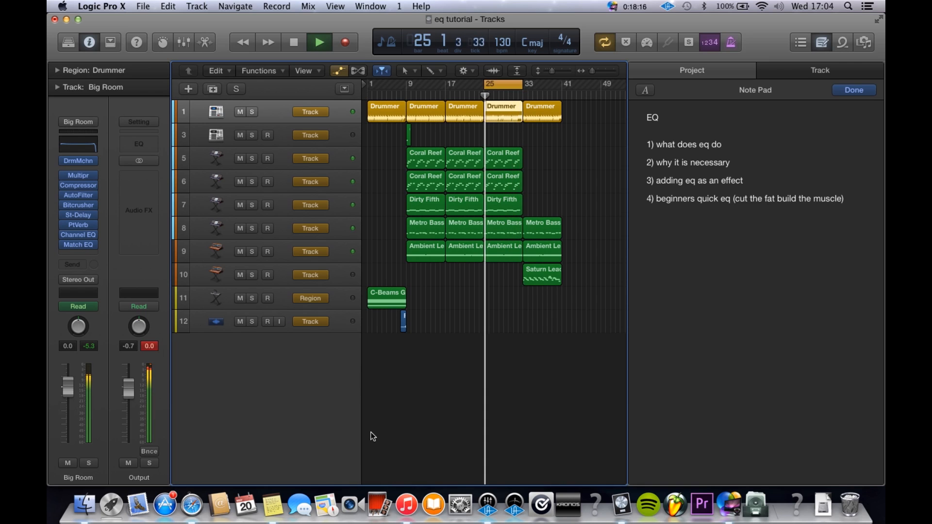
key("space")
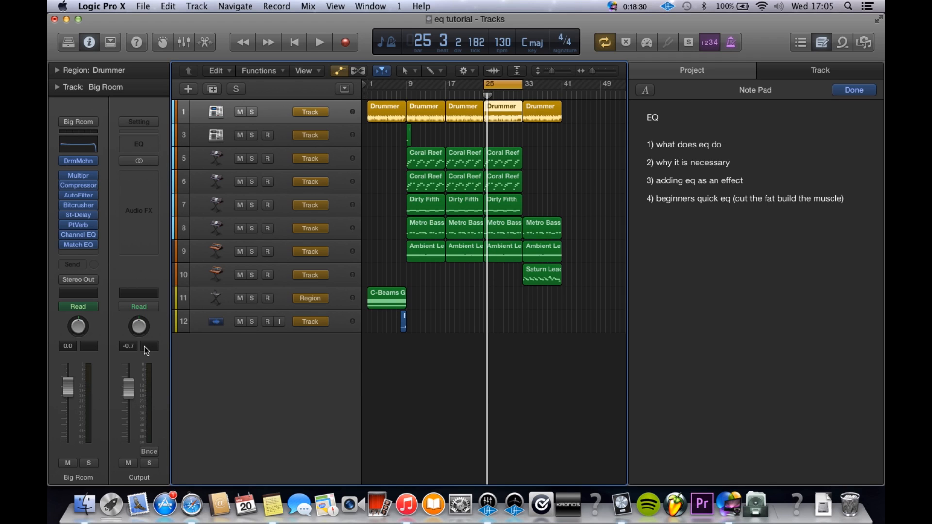
Insert a stereo L3 UltraMaximizer on the Output channel, lower its threshold slightly, start playback and close the plug-in.
left_click(243, 377)
left_click(139, 176)
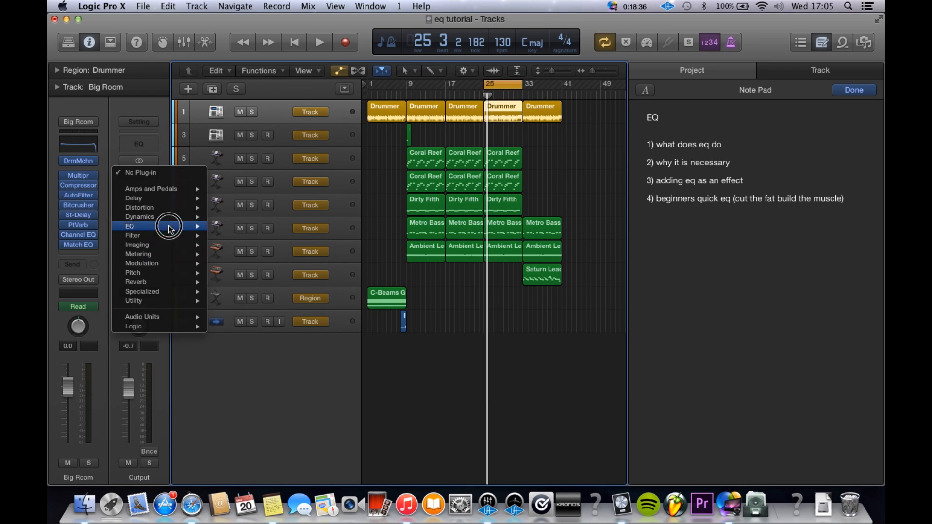
mouse_move(160, 217)
mouse_move(290, 278)
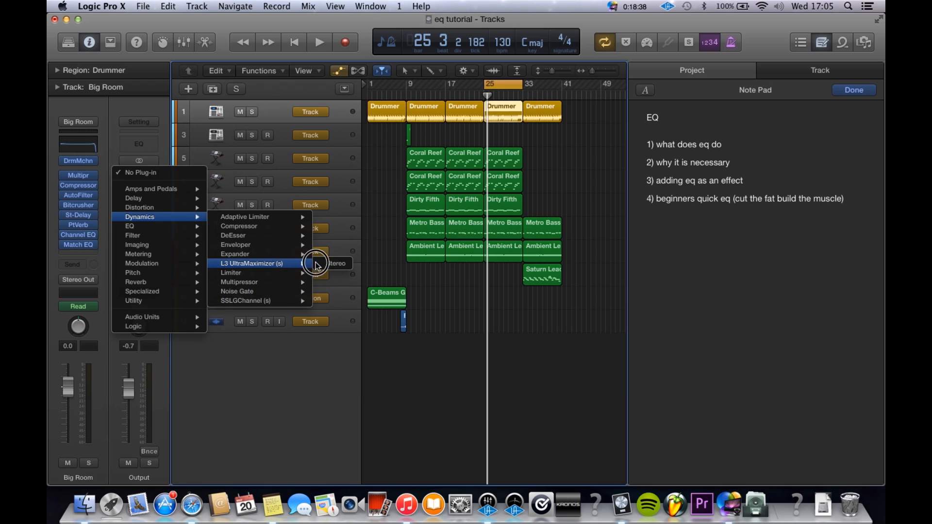
left_click(330, 265)
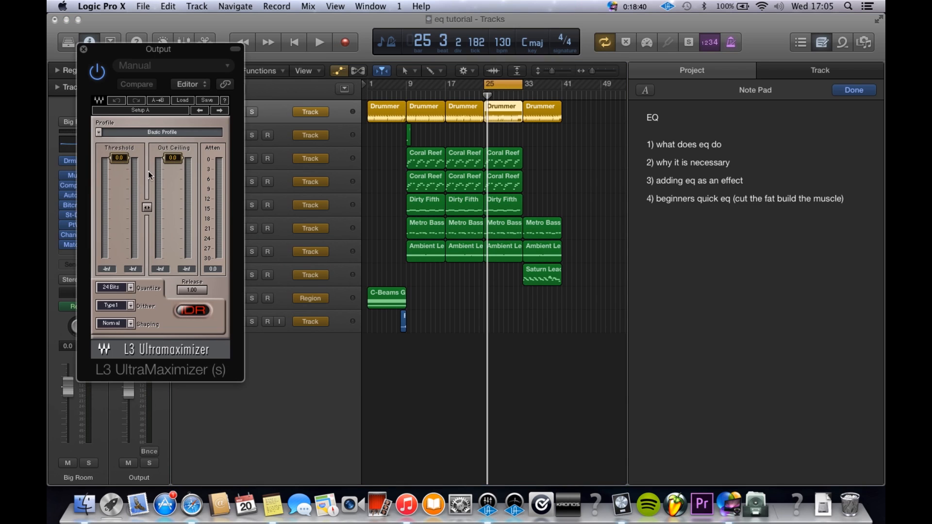
mouse_move(119, 158)
left_mouse_down()
mouse_move(170, 161)
mouse_move(125, 167)
left_mouse_up()
key("space")
left_click(83, 49)
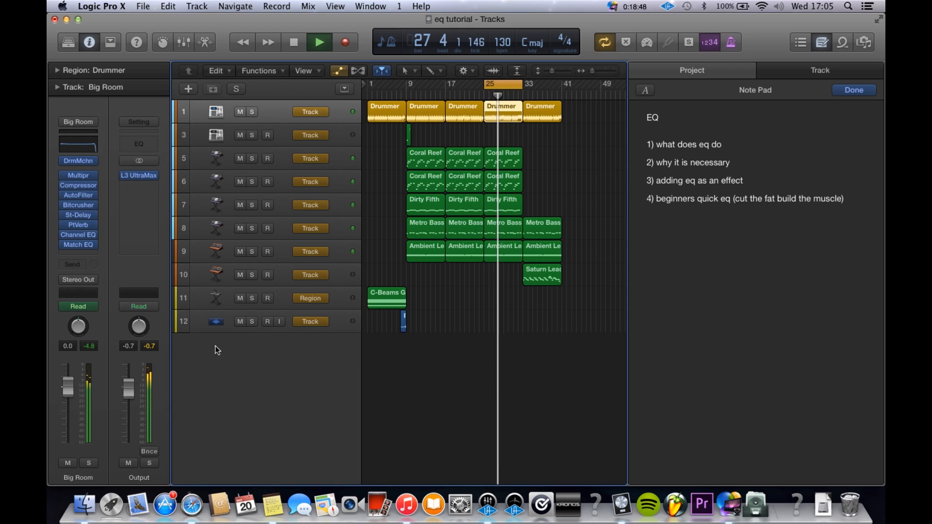
Set the Output channel's volume to 0.0 dB, reset its peak level display and listen to the mix.
left_click_drag(131, 397, 131, 390)
left_click(149, 347)
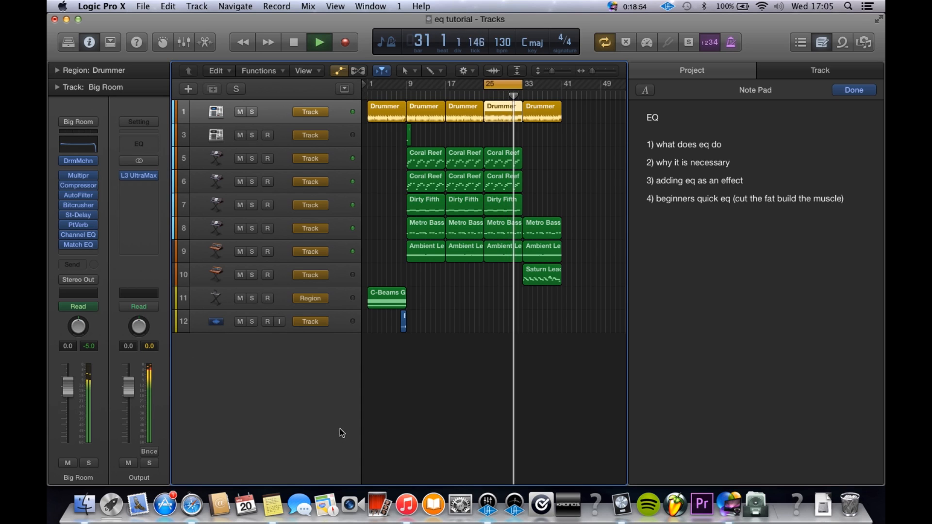
key("space")
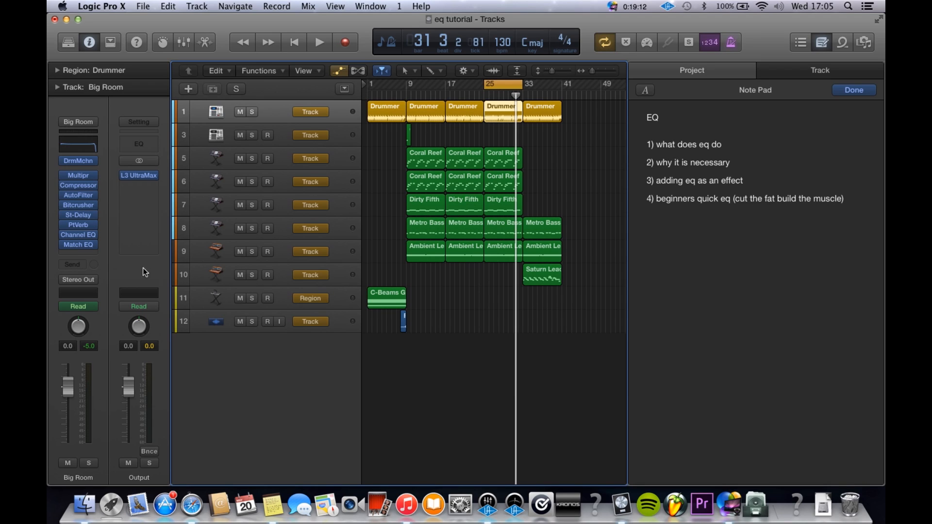
Review the EQ plug-ins offered for Big Room's next free effect slot, including Channel EQ and Match EQ, without inserting one.
left_click(68, 255)
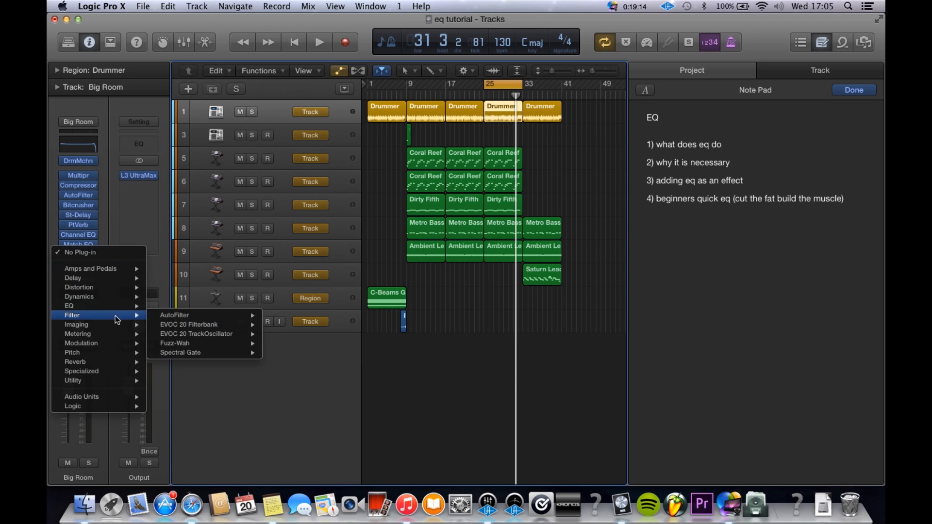
mouse_move(124, 306)
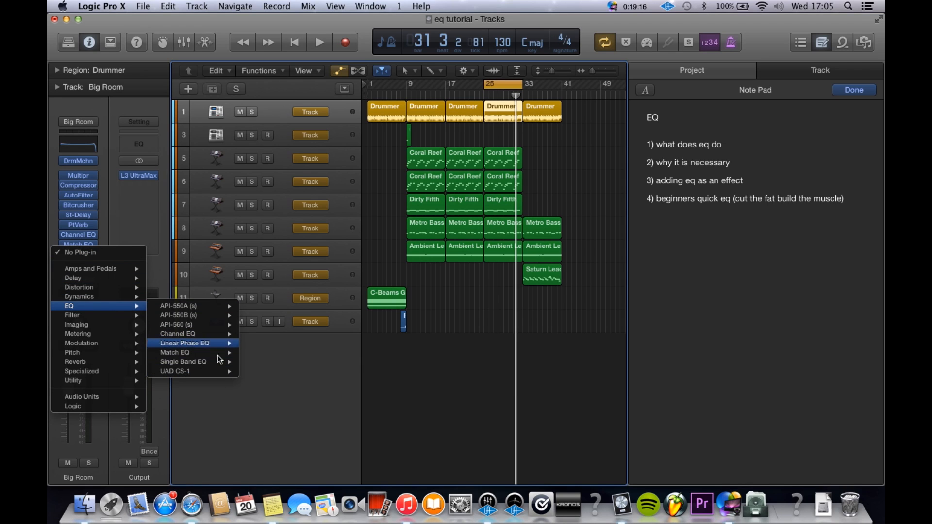
mouse_move(210, 354)
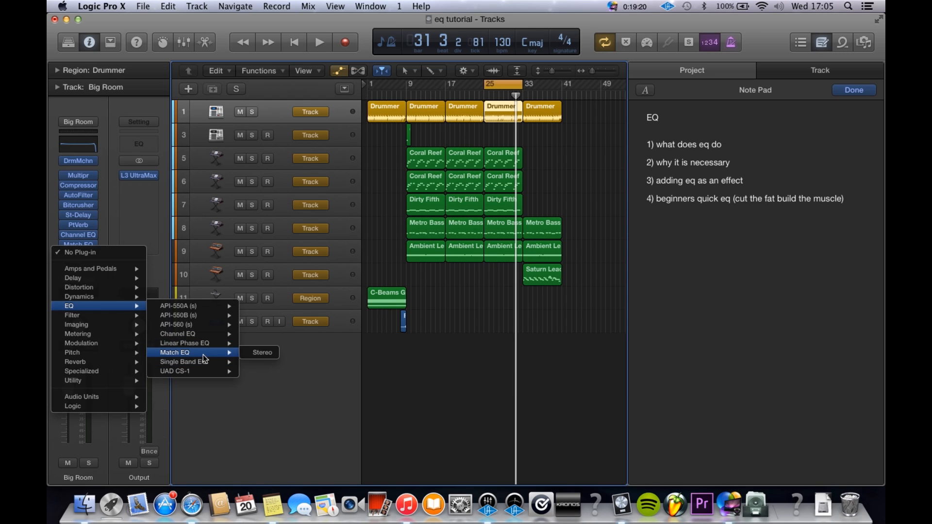
mouse_move(204, 339)
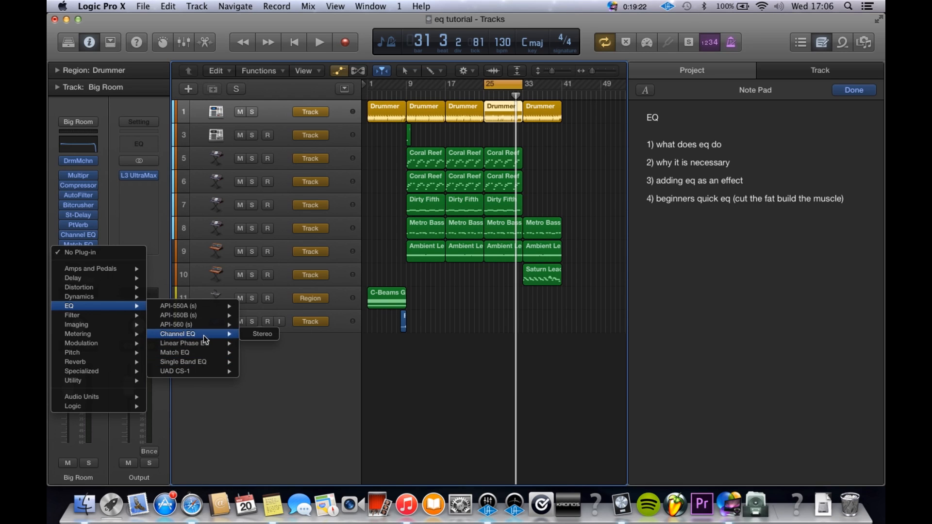
mouse_move(229, 318)
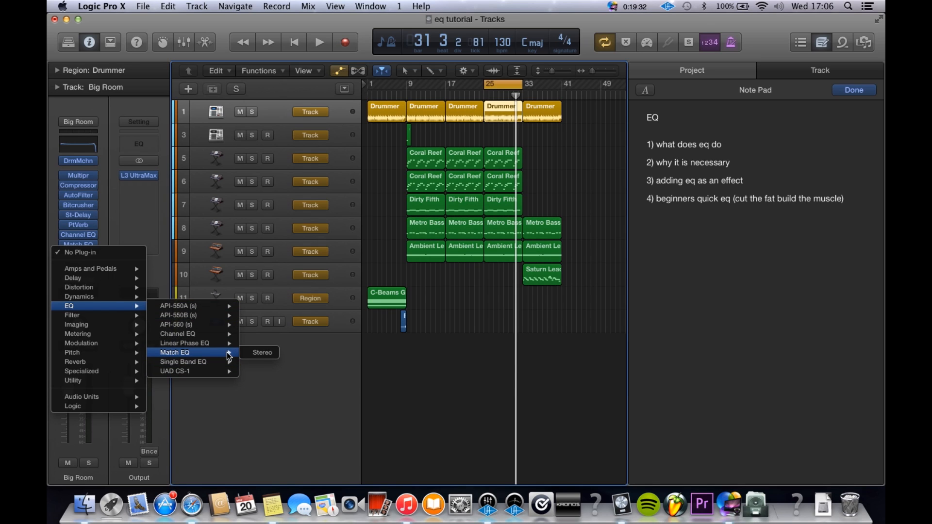
left_click(396, 440)
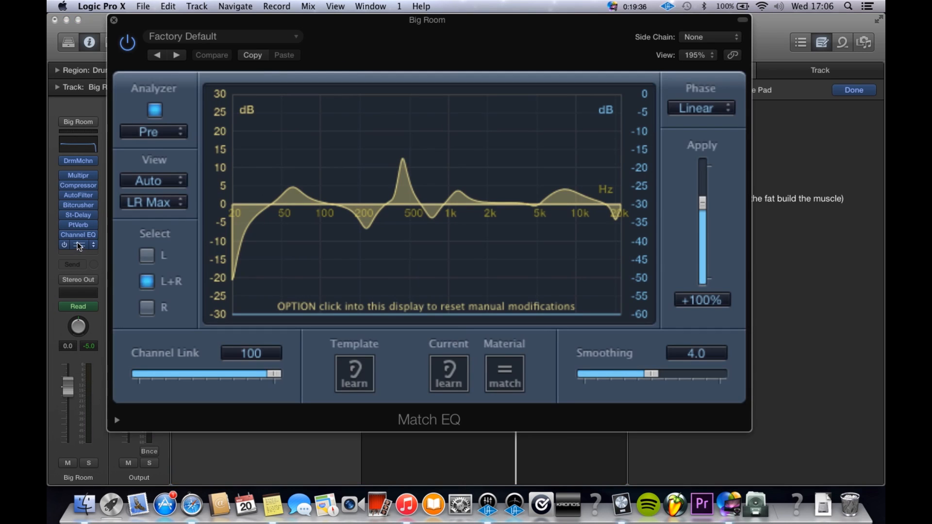
Play the mix to examine the live spectrum against Big Room's Match EQ curve, close the plug-in and clear the region selection.
key("space")
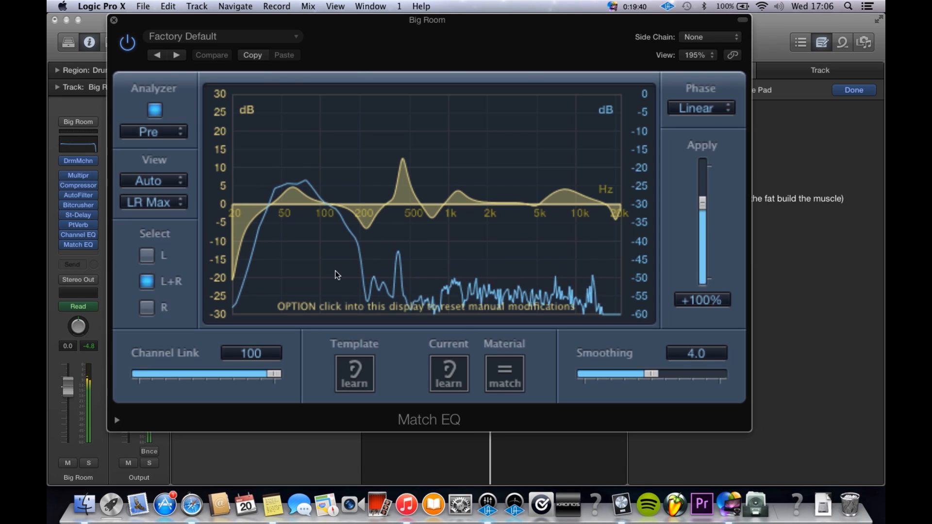
left_click(114, 20)
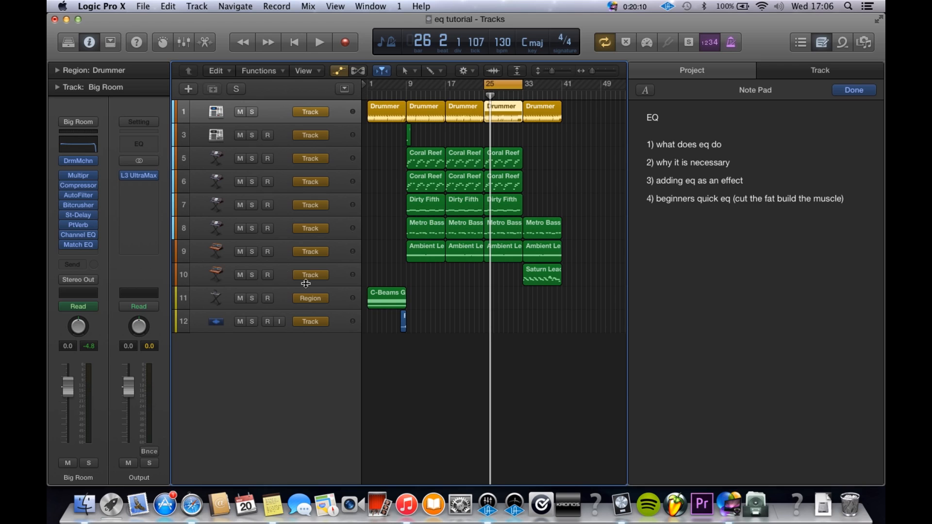
left_click(496, 322)
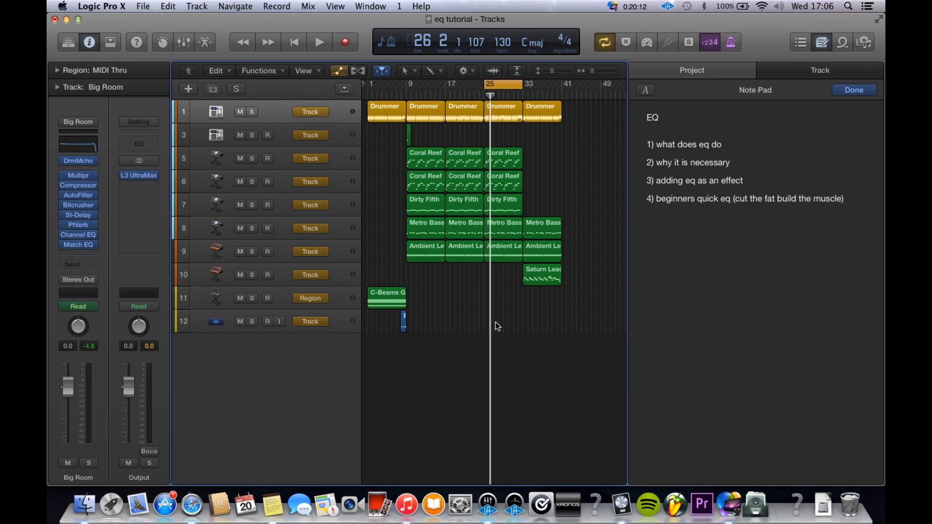